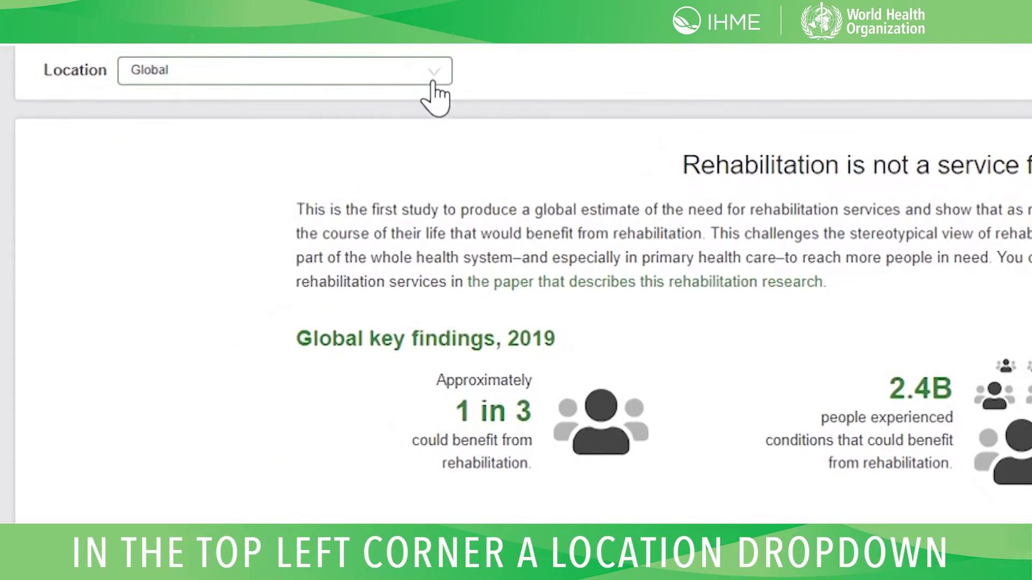
Step: Set the location to Botswana in the African Region, showing 1 in 5 could benefit (490k people)
{"action": "left_click", "coordinate": [430, 82]}
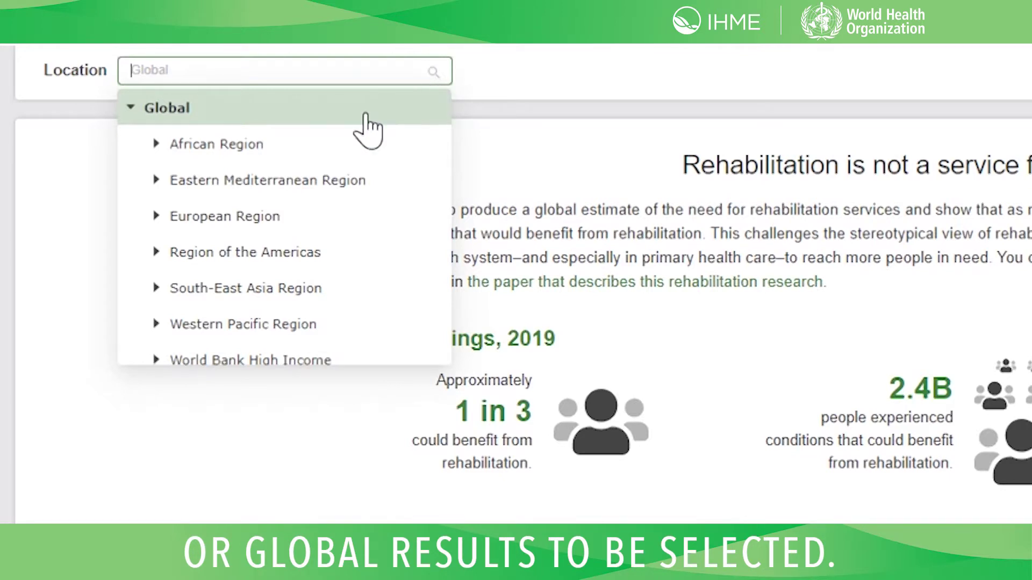
{"action": "left_click", "coordinate": [157, 145]}
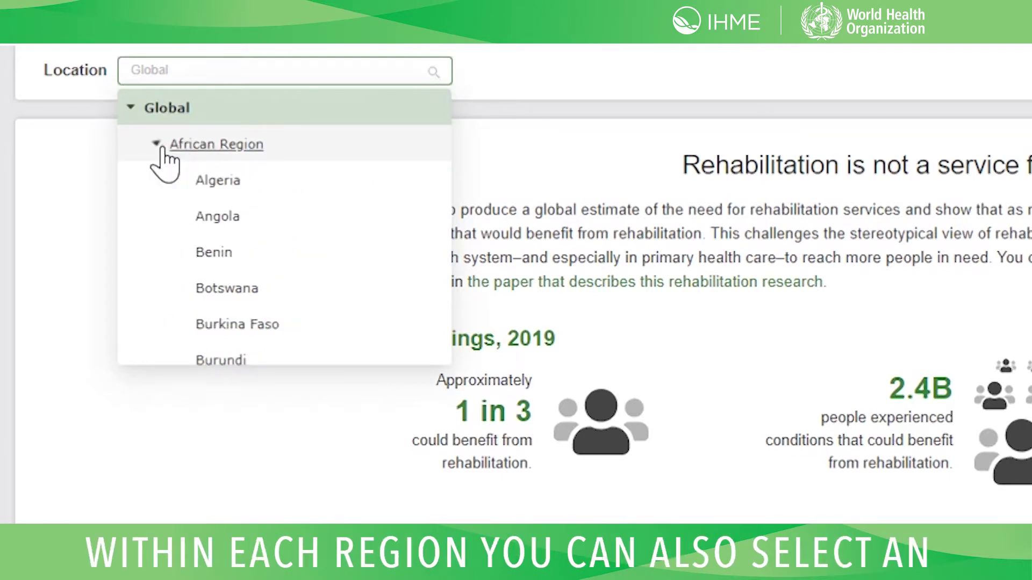
{"action": "left_click", "coordinate": [211, 289]}
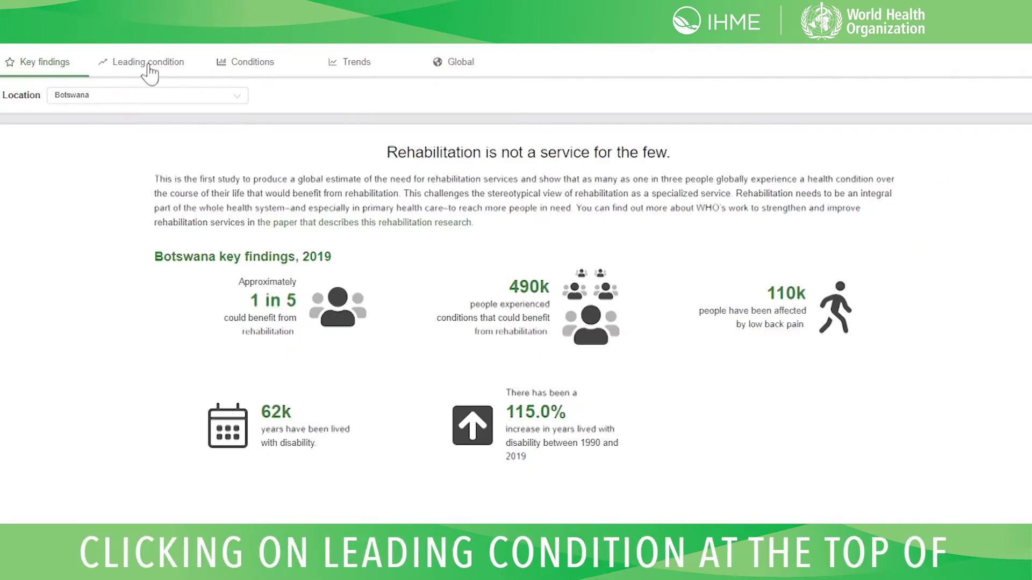
Step: Show the Leading condition map for ages 35 to 39, females, YLDs, as absolute numbers
{"action": "left_click", "coordinate": [149, 69]}
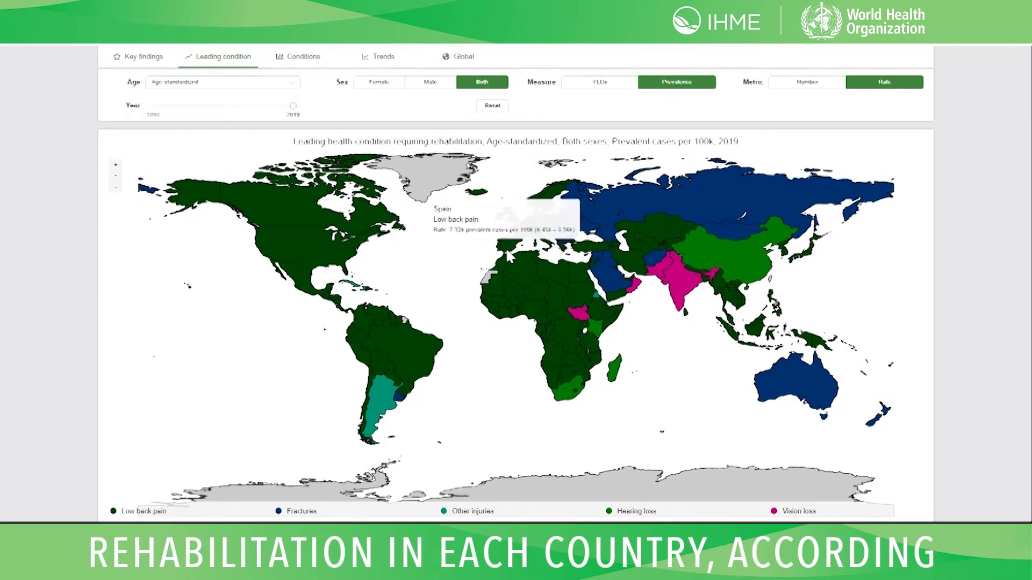
{"action": "mouse_move", "coordinate": [517, 273]}
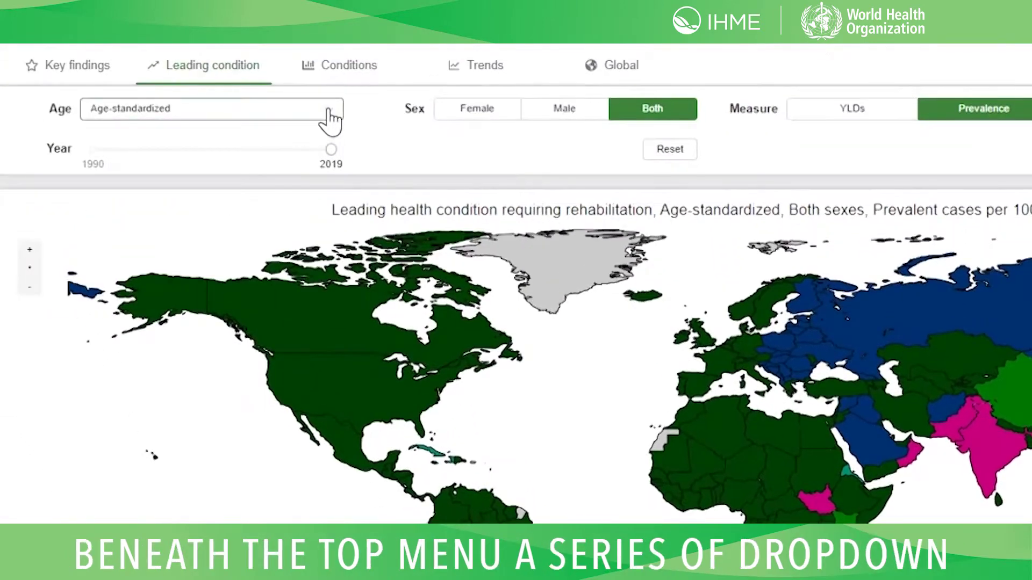
{"action": "left_click", "coordinate": [329, 112]}
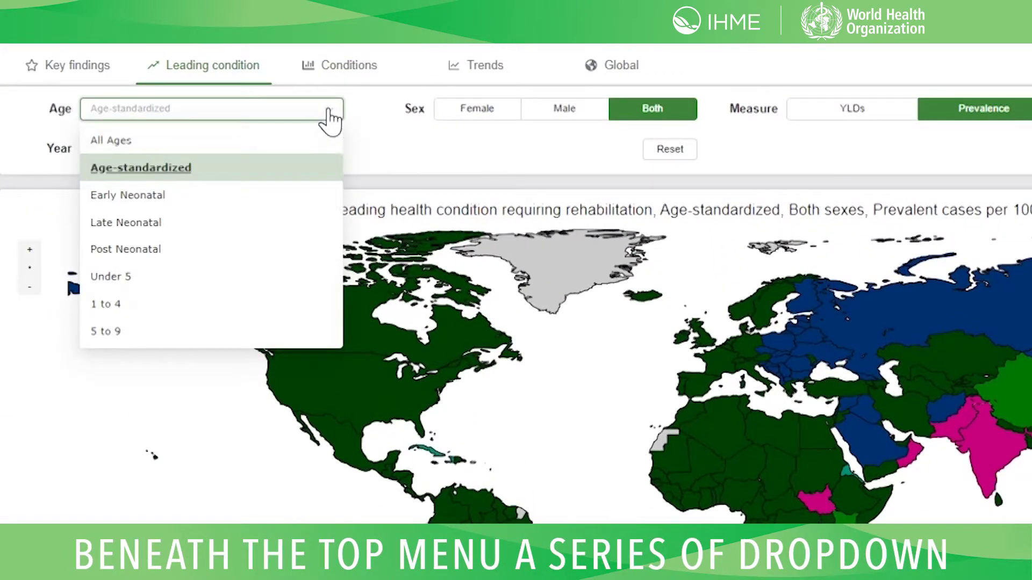
{"action": "scroll", "coordinate": [311, 204], "scroll_direction": "down", "scroll_amount": 5}
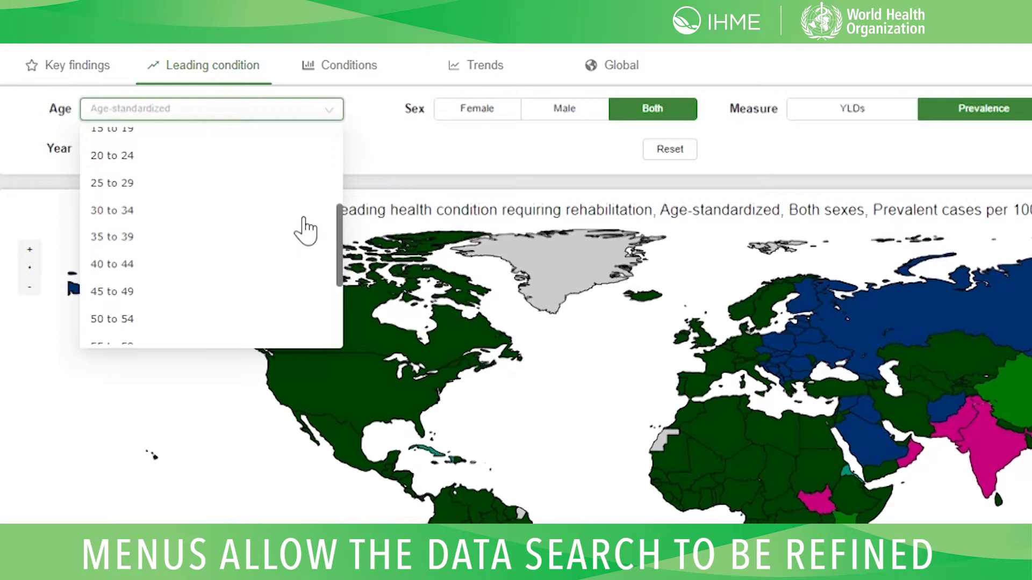
{"action": "left_click", "coordinate": [269, 237]}
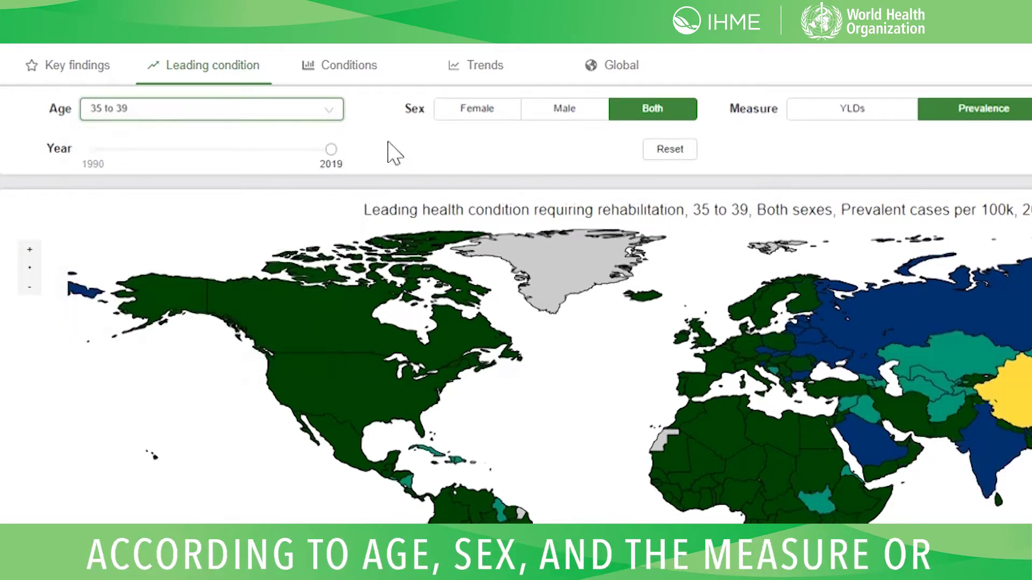
{"action": "left_click", "coordinate": [480, 120]}
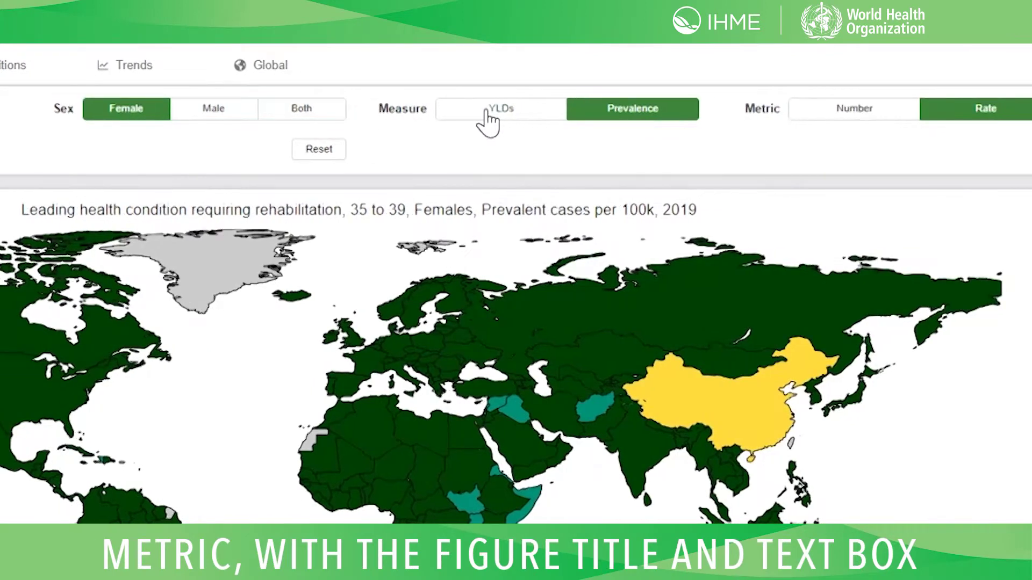
{"action": "left_click", "coordinate": [498, 110]}
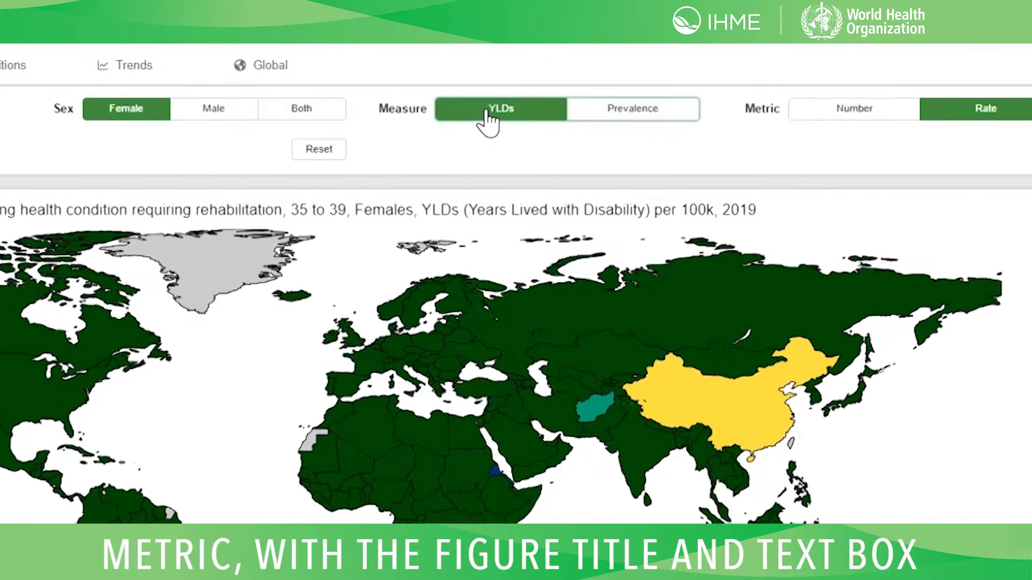
{"action": "left_click", "coordinate": [843, 119]}
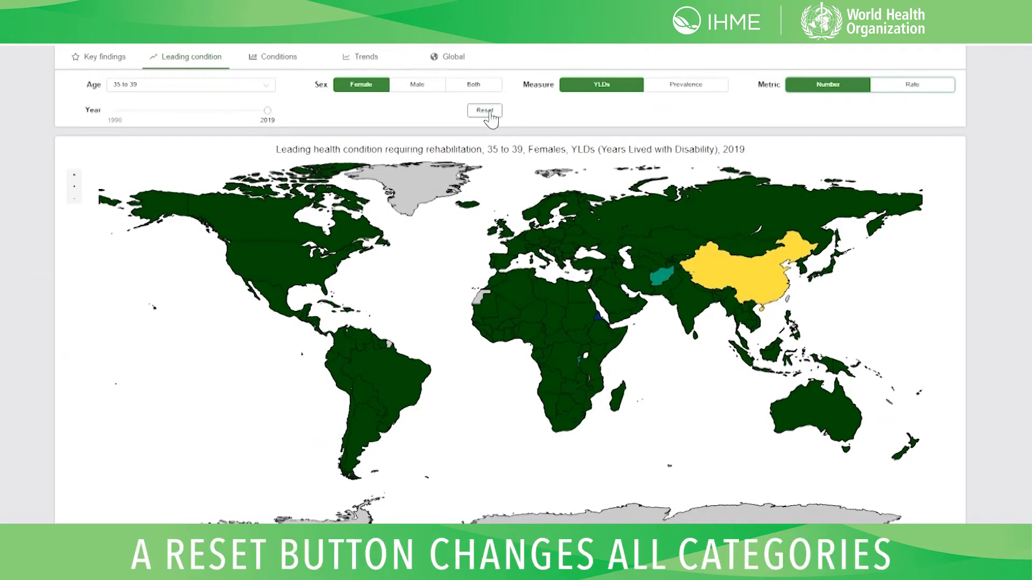
Step: Reset the map filters, view 1994 and return to 2019, then switch to the Conditions chart
{"action": "left_click", "coordinate": [485, 111]}
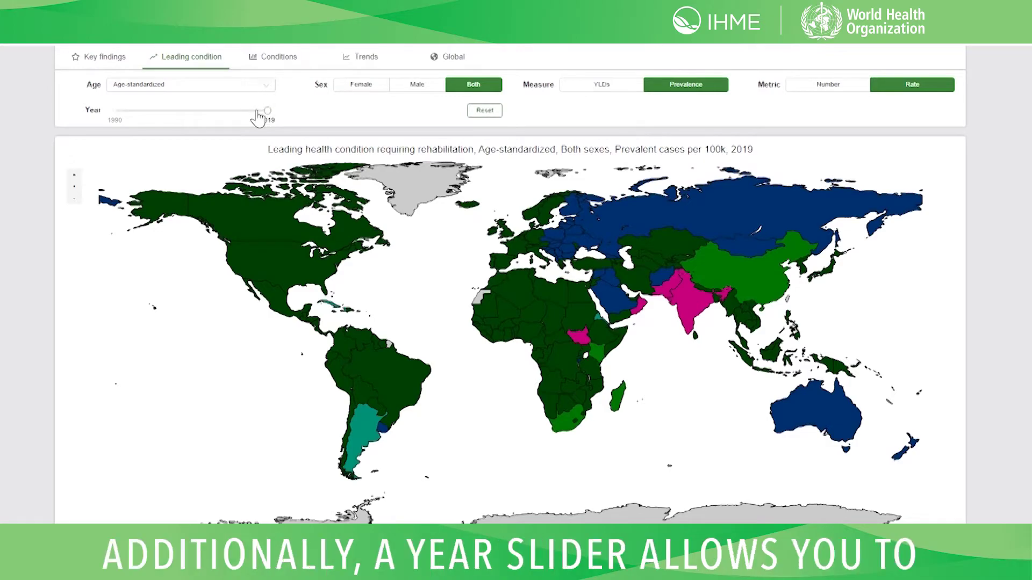
{"action": "mouse_move", "coordinate": [257, 116]}
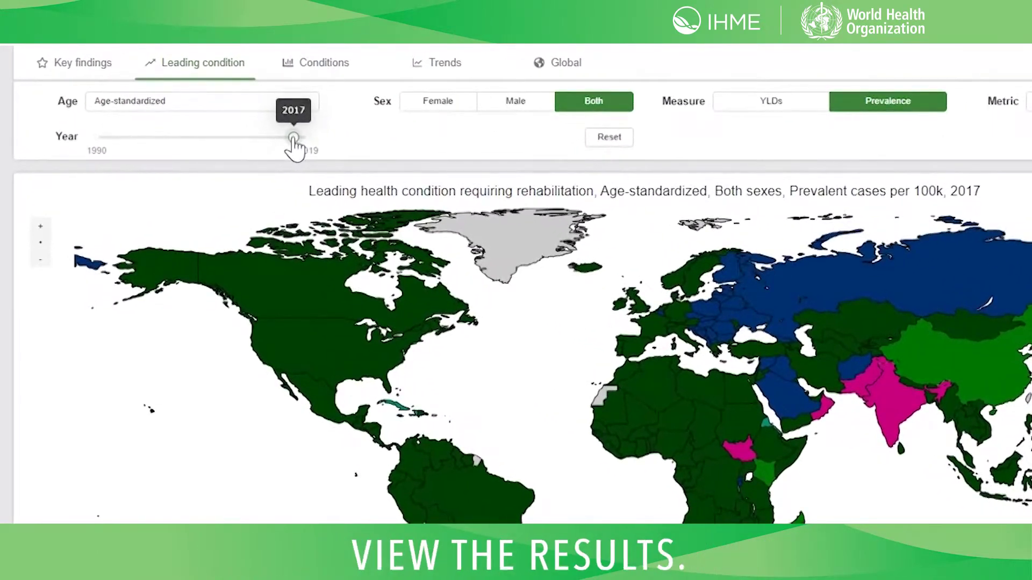
{"action": "left_click", "coordinate": [128, 138]}
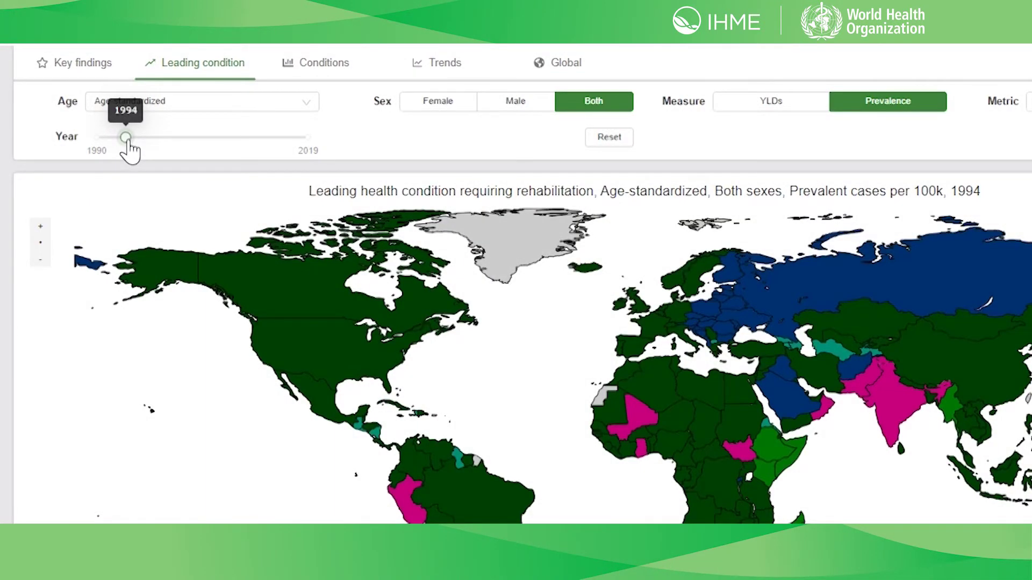
{"action": "left_click", "coordinate": [307, 140]}
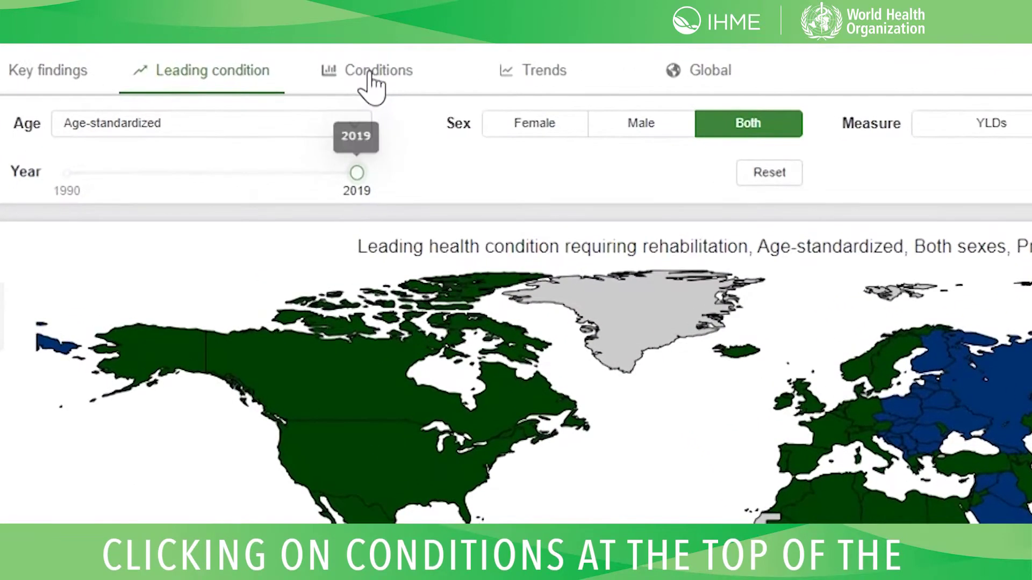
{"action": "left_click", "coordinate": [371, 85]}
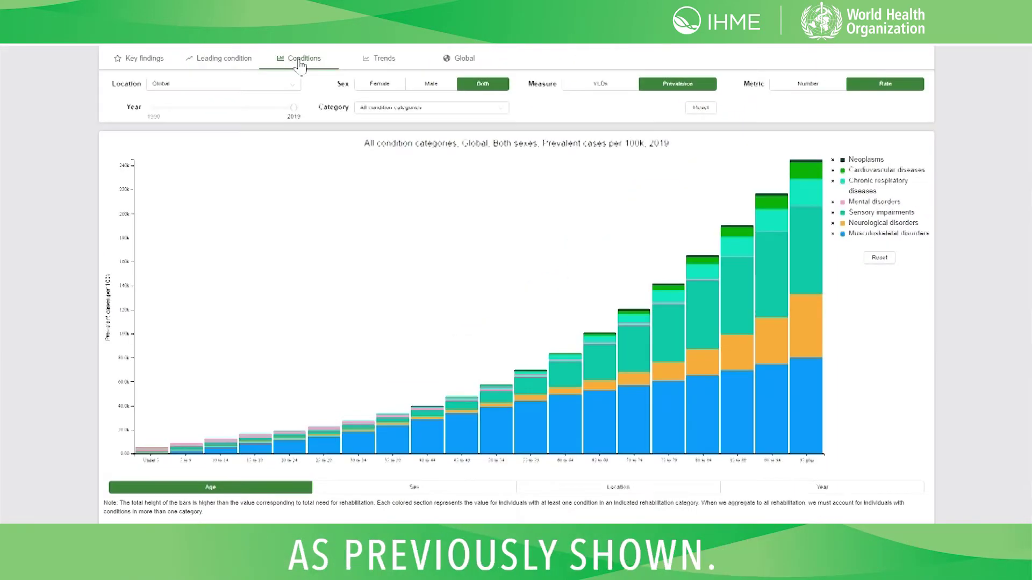
Step: Try the chart for African Region, males, YLDs and numbers, then reset it to defaults
{"action": "left_click", "coordinate": [291, 87]}
{"action": "left_click", "coordinate": [212, 118]}
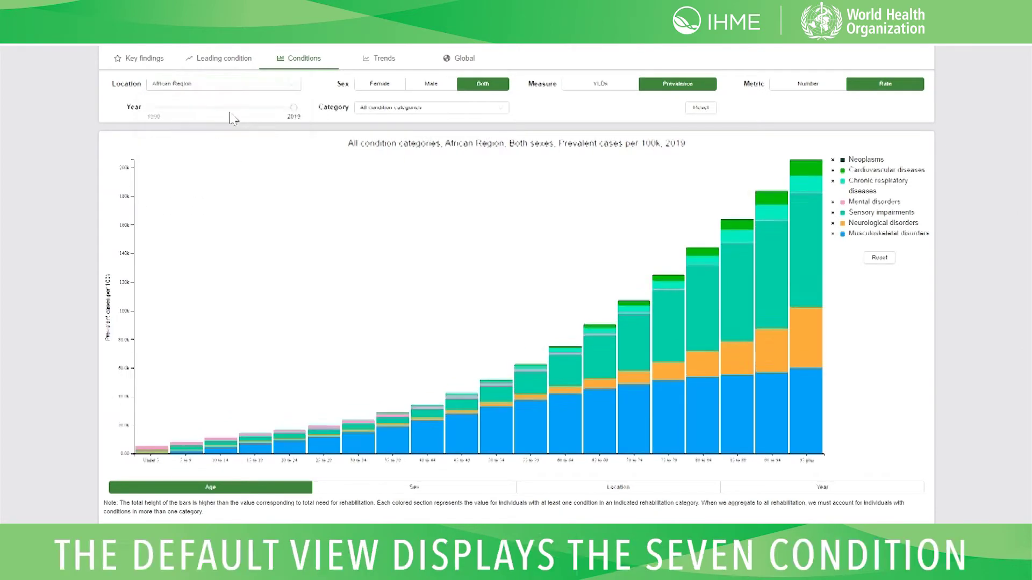
{"action": "left_click", "coordinate": [425, 87]}
{"action": "left_click", "coordinate": [596, 87]}
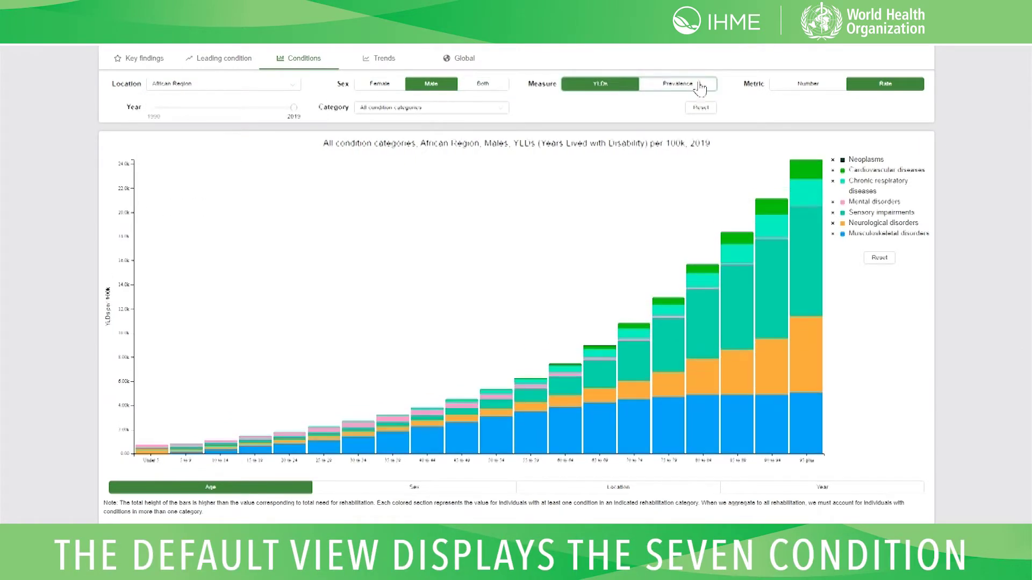
{"action": "left_click", "coordinate": [806, 89]}
{"action": "left_click", "coordinate": [699, 108]}
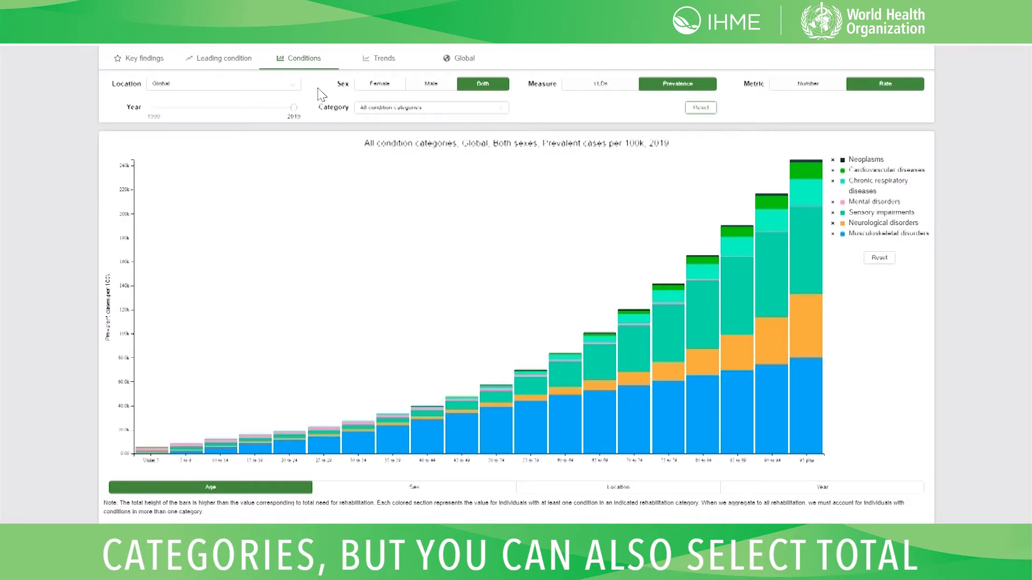
Step: Show only Neurological disorders, stepping through 2013, 2007, 2000 and 1993 before returning to 2019
{"action": "left_click", "coordinate": [489, 110]}
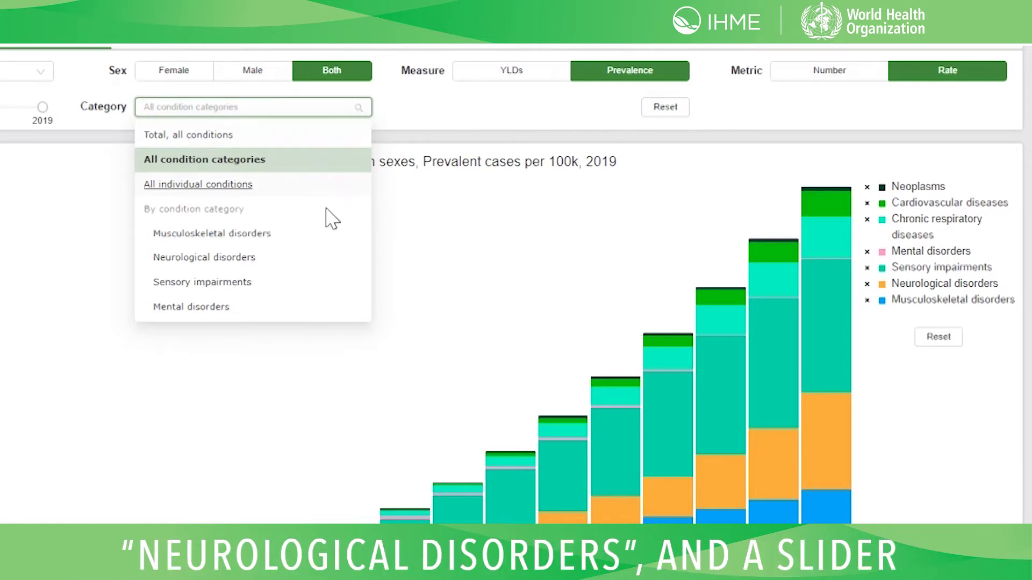
{"action": "left_click", "coordinate": [299, 264]}
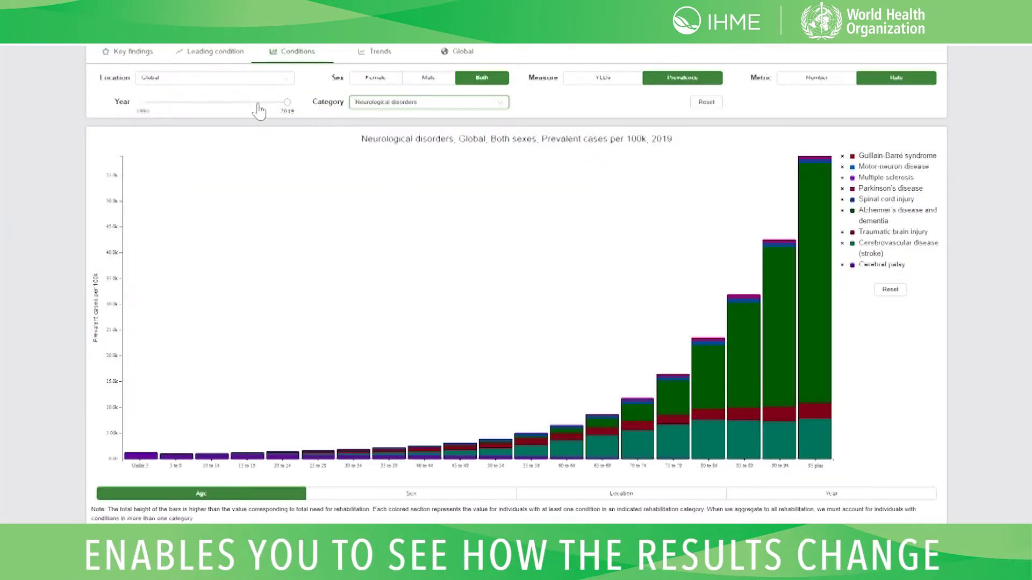
{"action": "left_click", "coordinate": [257, 102]}
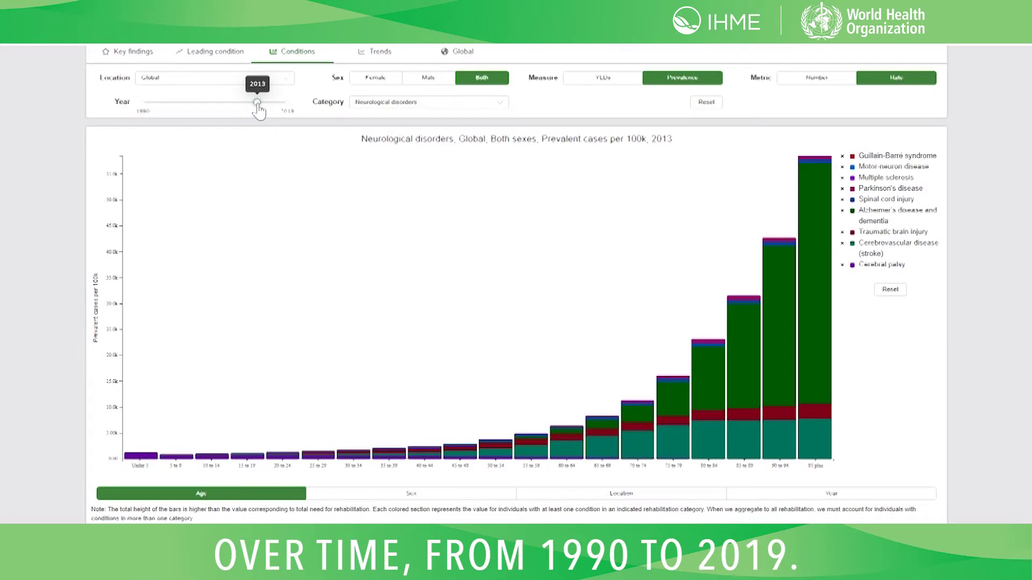
{"action": "left_click", "coordinate": [228, 103]}
{"action": "left_click", "coordinate": [192, 103]}
{"action": "left_click", "coordinate": [157, 102]}
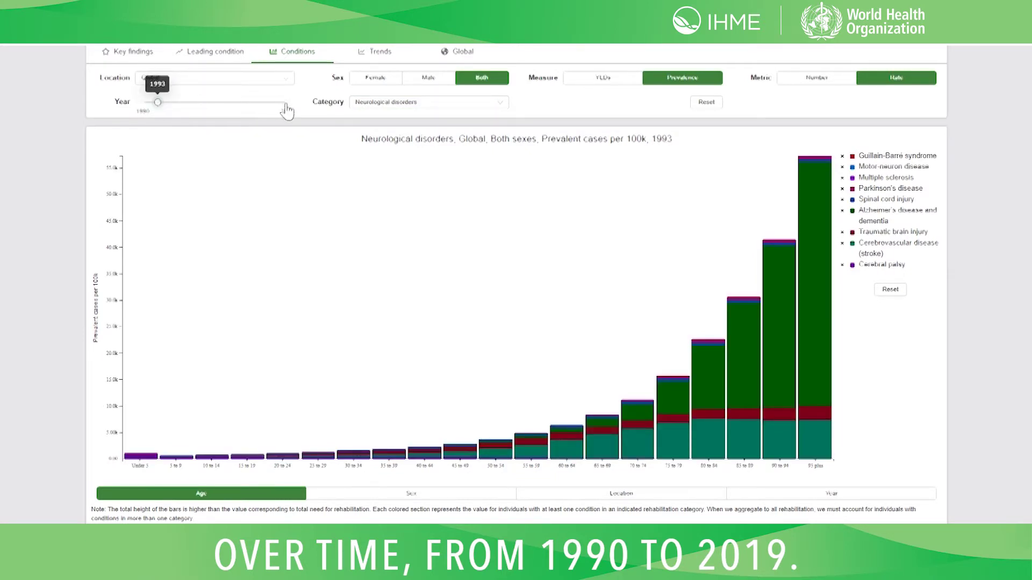
{"action": "left_click", "coordinate": [286, 103]}
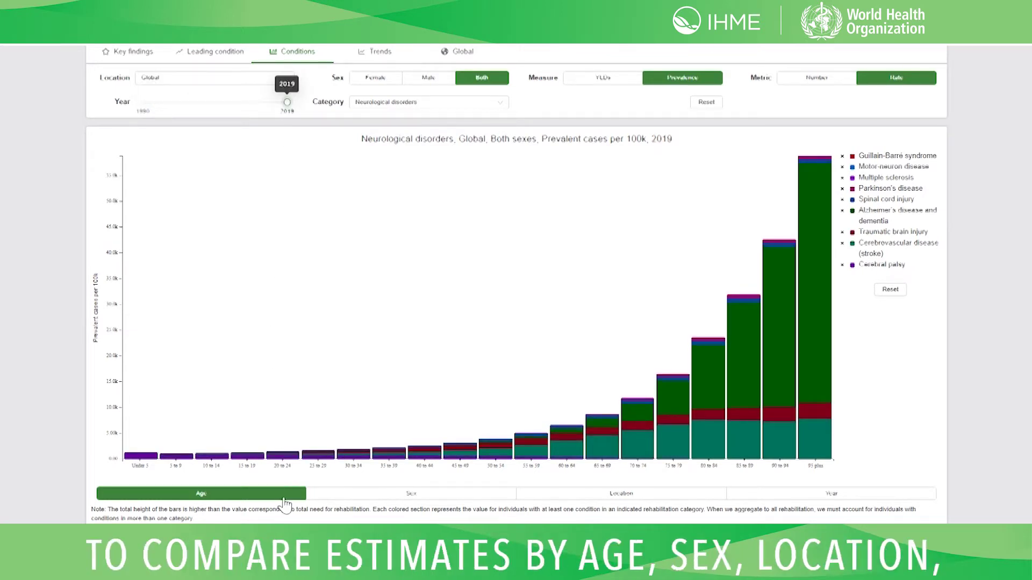
Step: Compare neurological estimates by sex, location and year, reset, then open the Trends line graph
{"action": "left_click", "coordinate": [352, 494]}
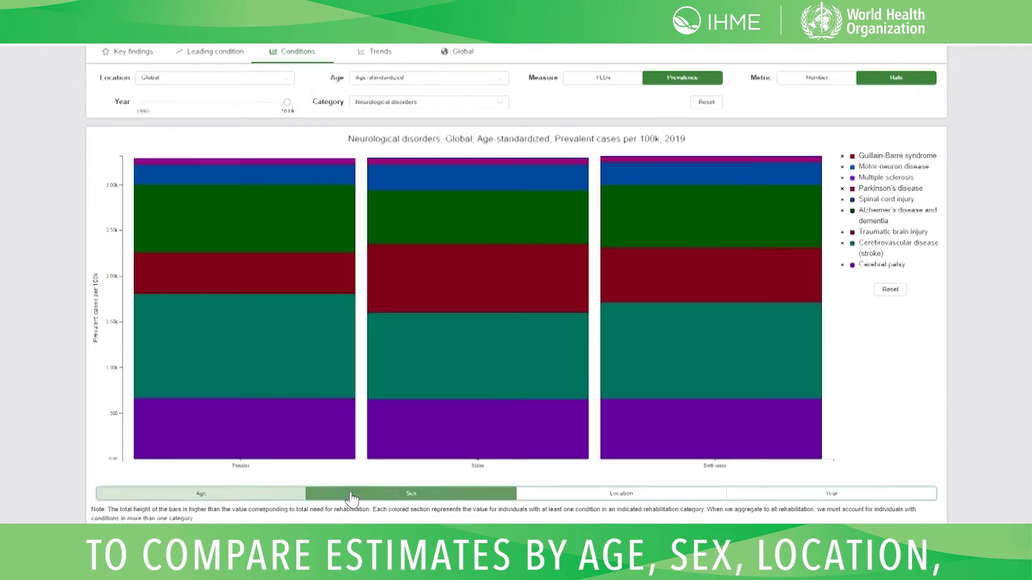
{"action": "left_click", "coordinate": [569, 497]}
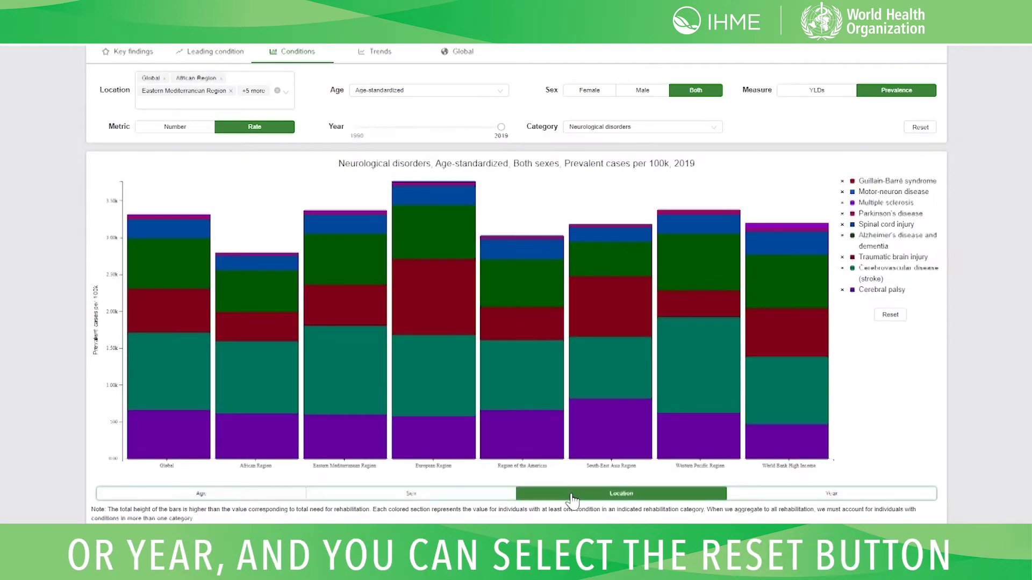
{"action": "left_click", "coordinate": [765, 496]}
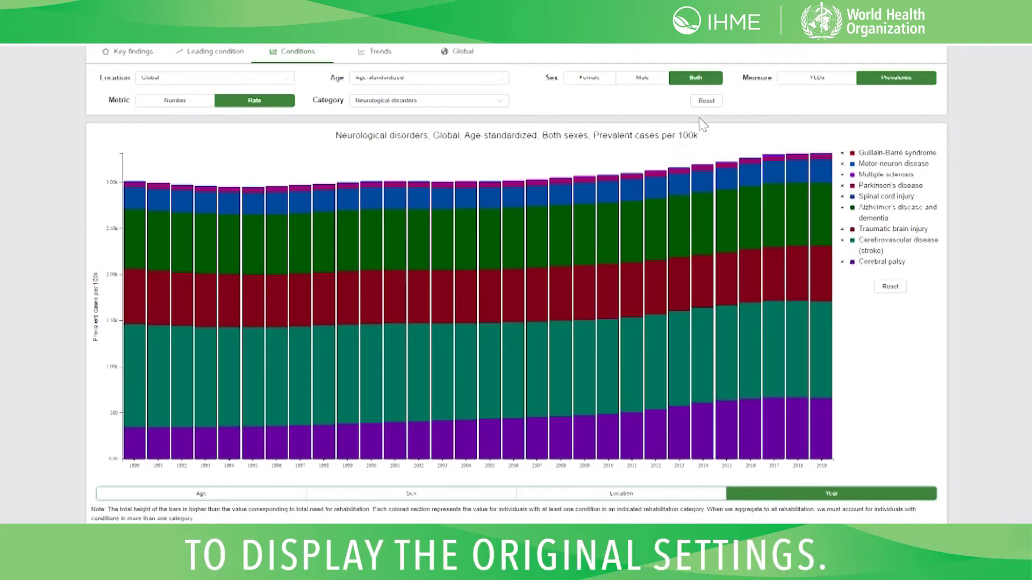
{"action": "left_click", "coordinate": [705, 101]}
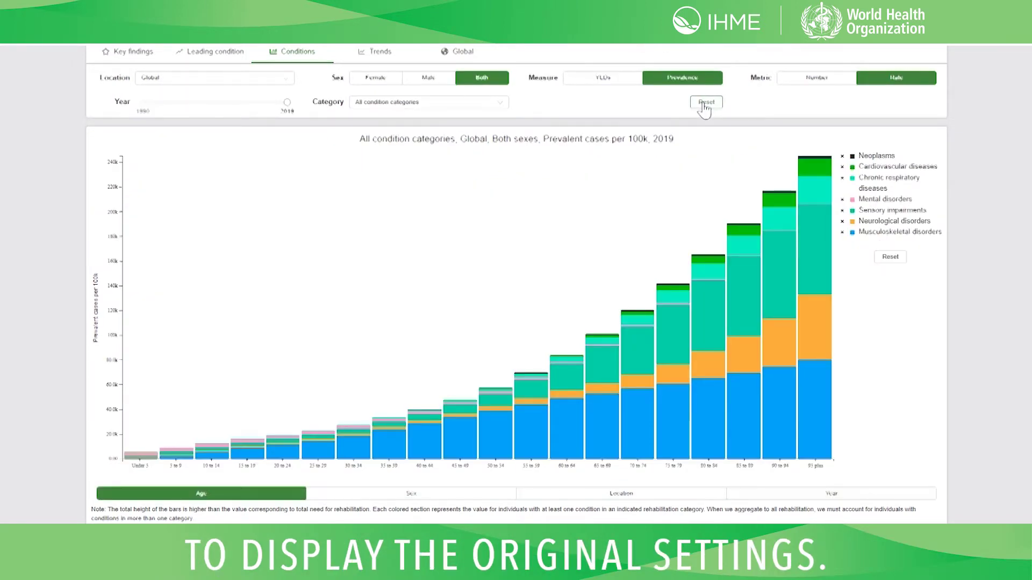
{"action": "left_click", "coordinate": [380, 56]}
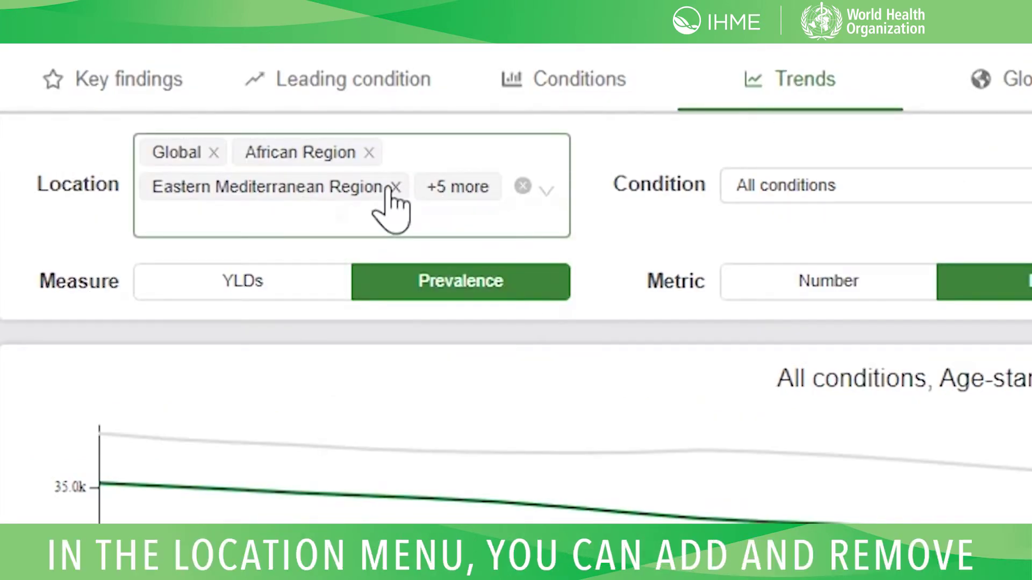
Step: Remove Eastern Mediterranean, European, Americas, South-East Asia, Western Pacific and World Bank High Income from the comparison
{"action": "left_click", "coordinate": [394, 184]}
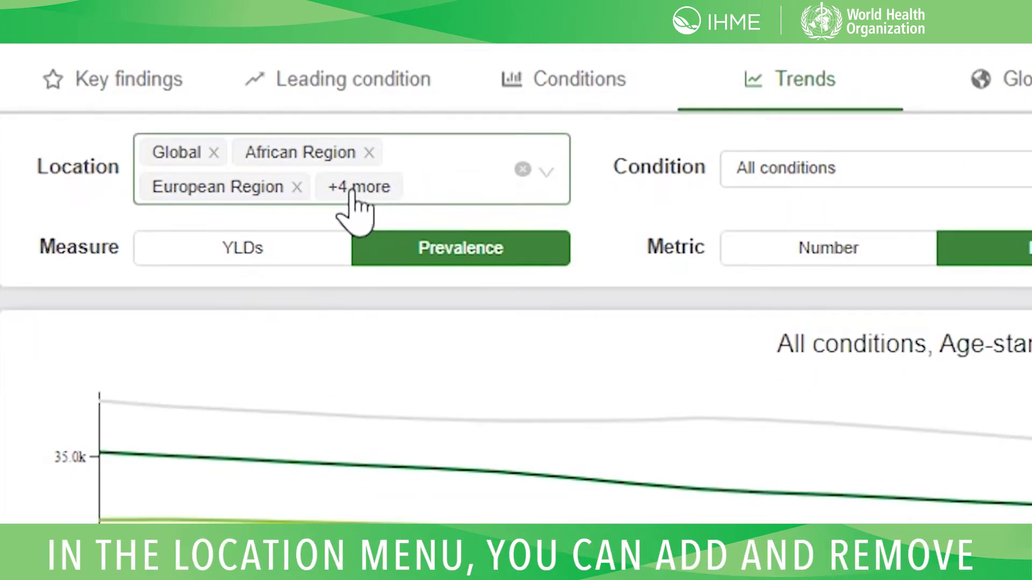
{"action": "left_click", "coordinate": [297, 186]}
{"action": "left_click", "coordinate": [338, 186]}
{"action": "left_click", "coordinate": [340, 186]}
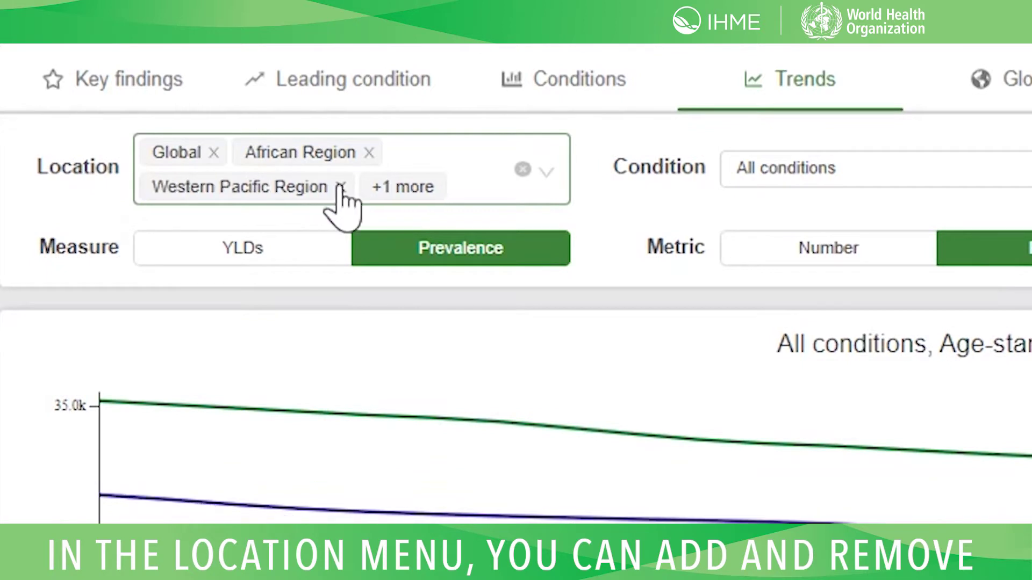
{"action": "left_click", "coordinate": [340, 186]}
{"action": "left_click", "coordinate": [351, 187]}
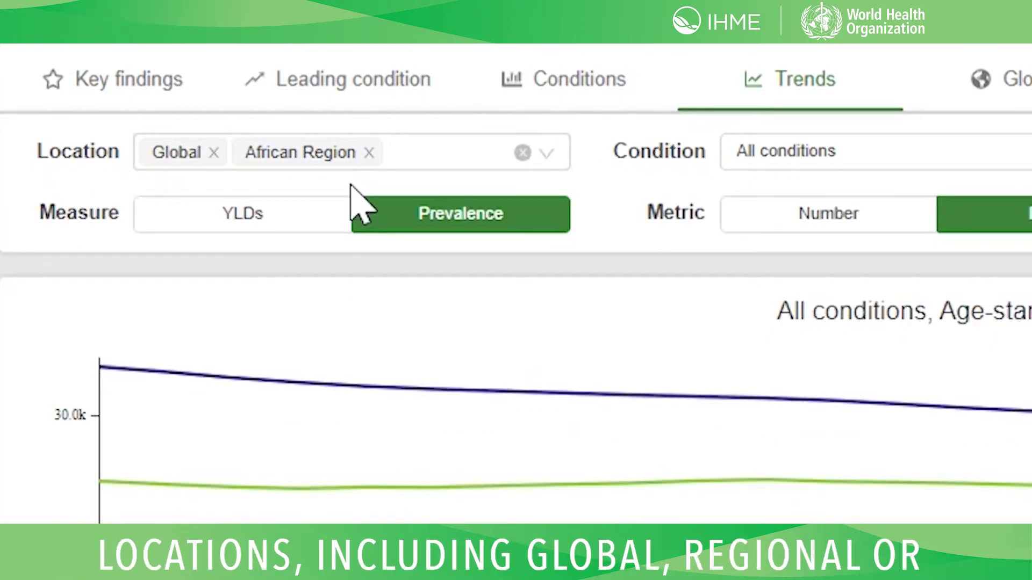
Step: Add Angola and Ethiopia from the African Region to the trend comparison
{"action": "left_click", "coordinate": [295, 156]}
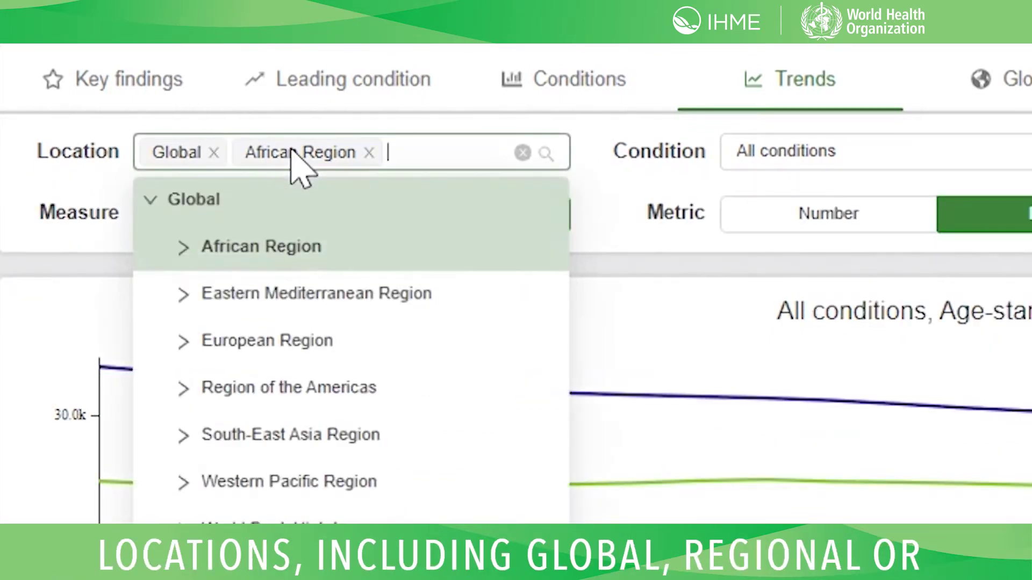
{"action": "left_click", "coordinate": [183, 247]}
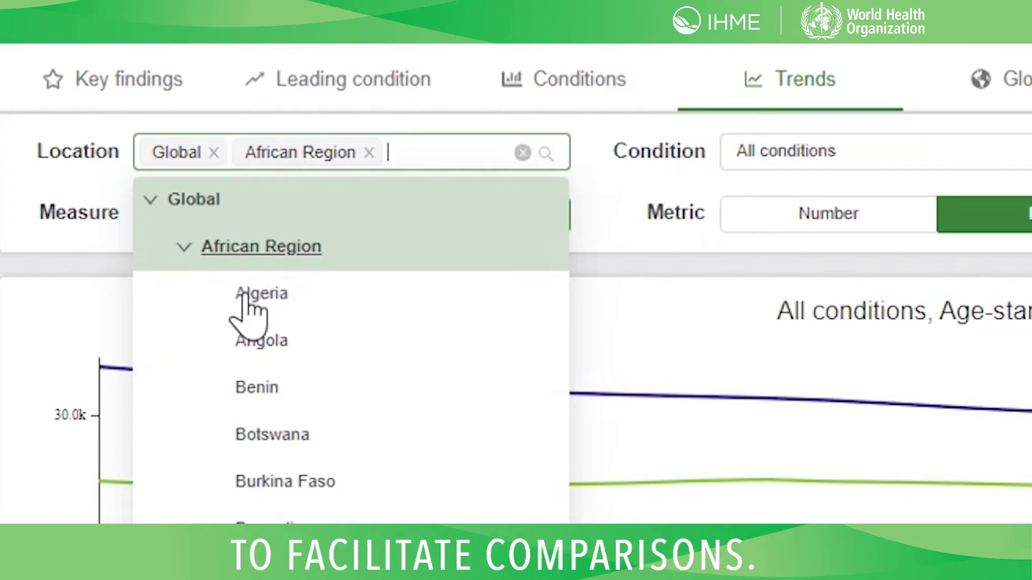
{"action": "left_click", "coordinate": [262, 341]}
{"action": "scroll", "coordinate": [285, 409], "scroll_direction": "down", "scroll_amount": 5}
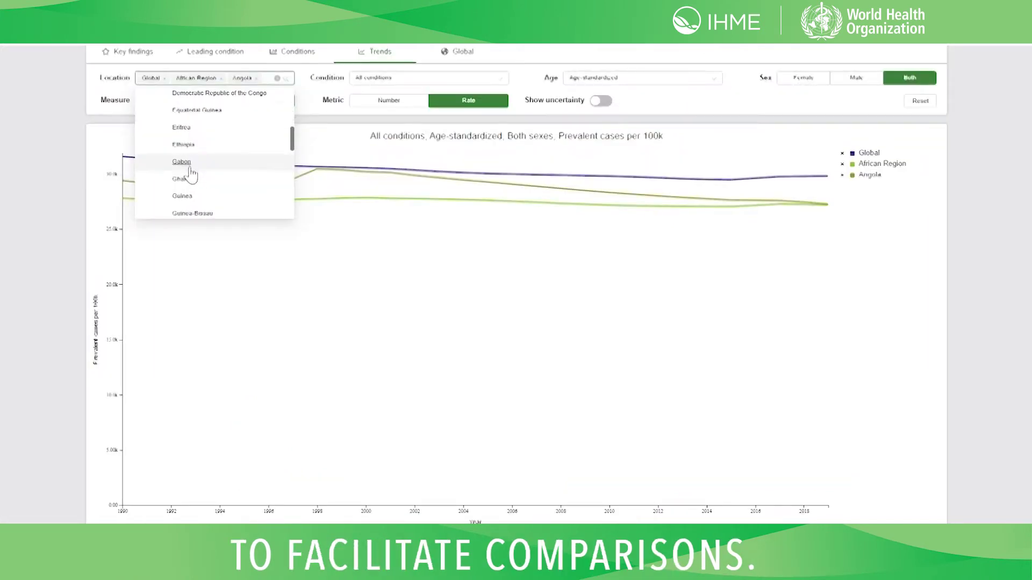
{"action": "left_click", "coordinate": [183, 148]}
{"action": "left_click", "coordinate": [323, 155]}
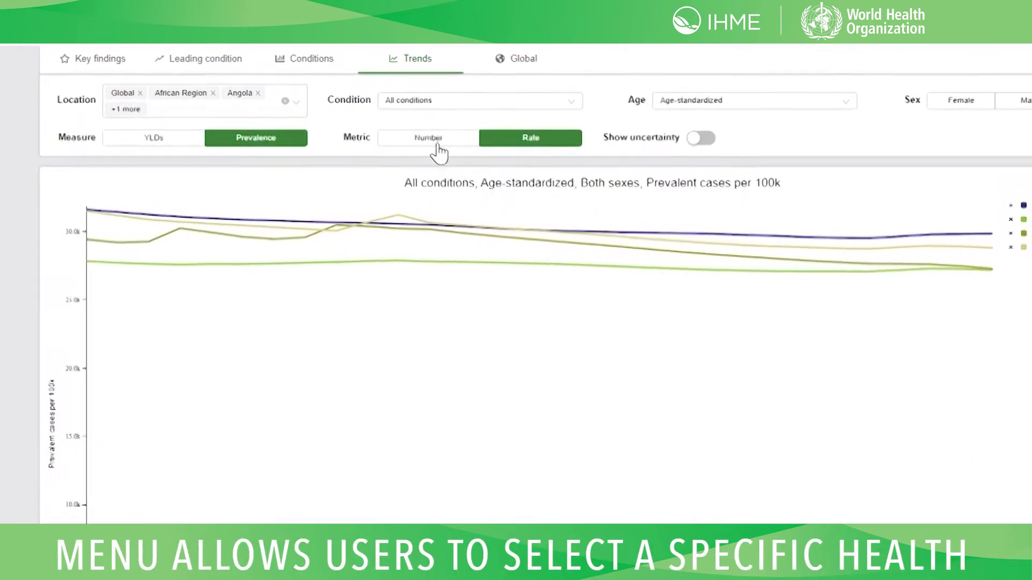
Step: Plot Chronic respiratory diseases trends for the 30 to 34 age group
{"action": "left_click", "coordinate": [599, 110]}
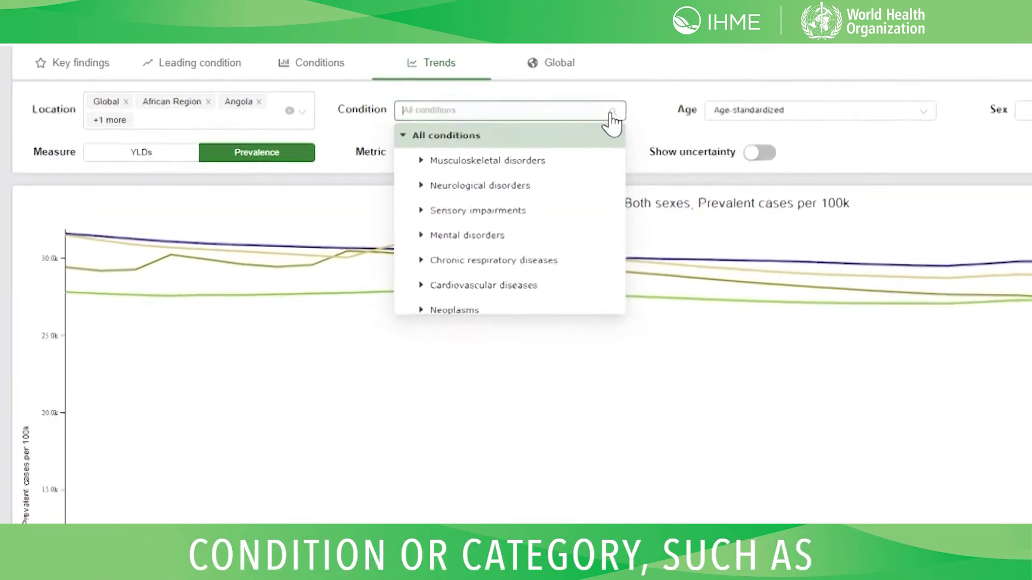
{"action": "left_click", "coordinate": [508, 273]}
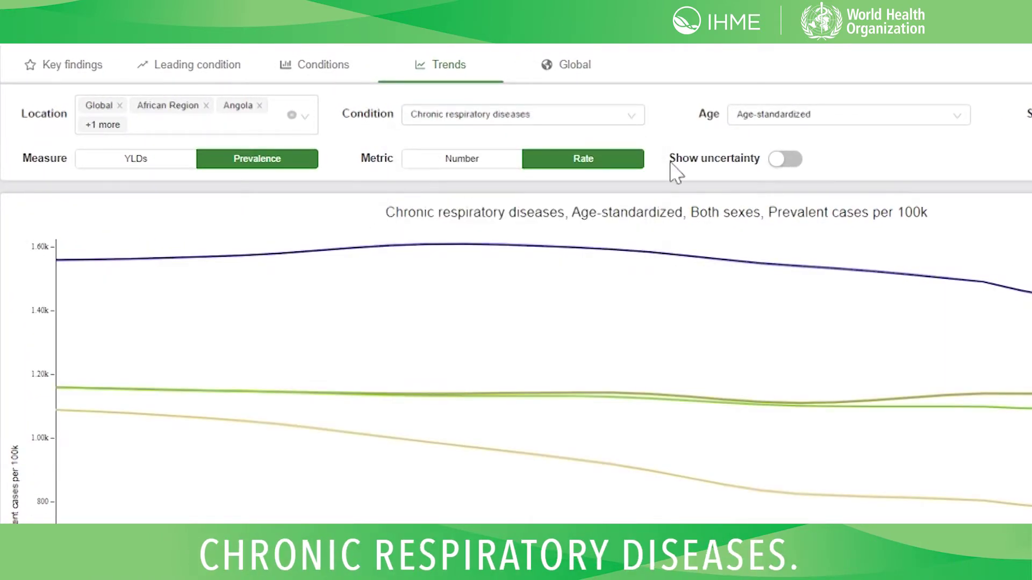
{"action": "left_click", "coordinate": [956, 120]}
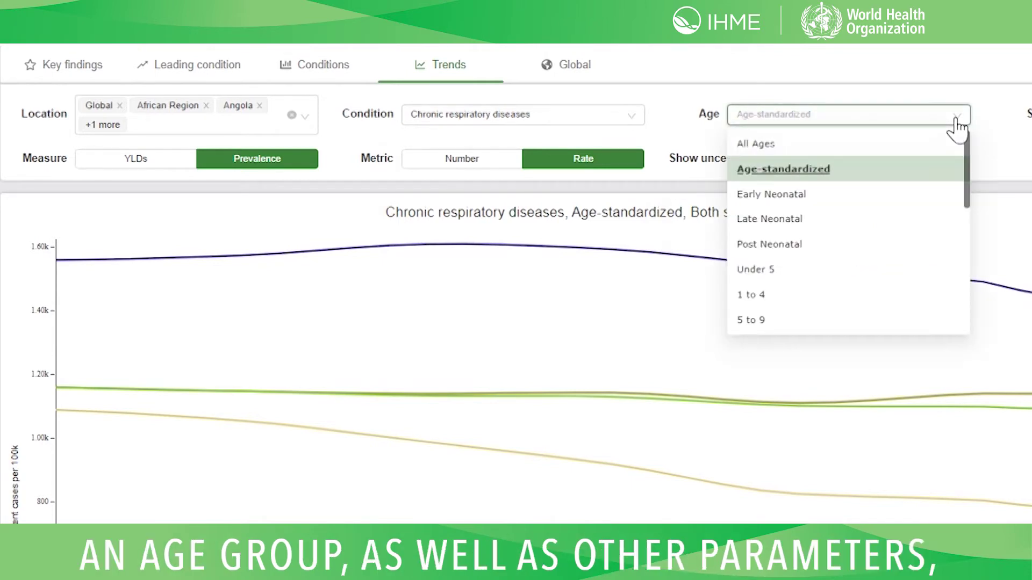
{"action": "scroll", "coordinate": [917, 219], "scroll_direction": "down", "scroll_amount": 5}
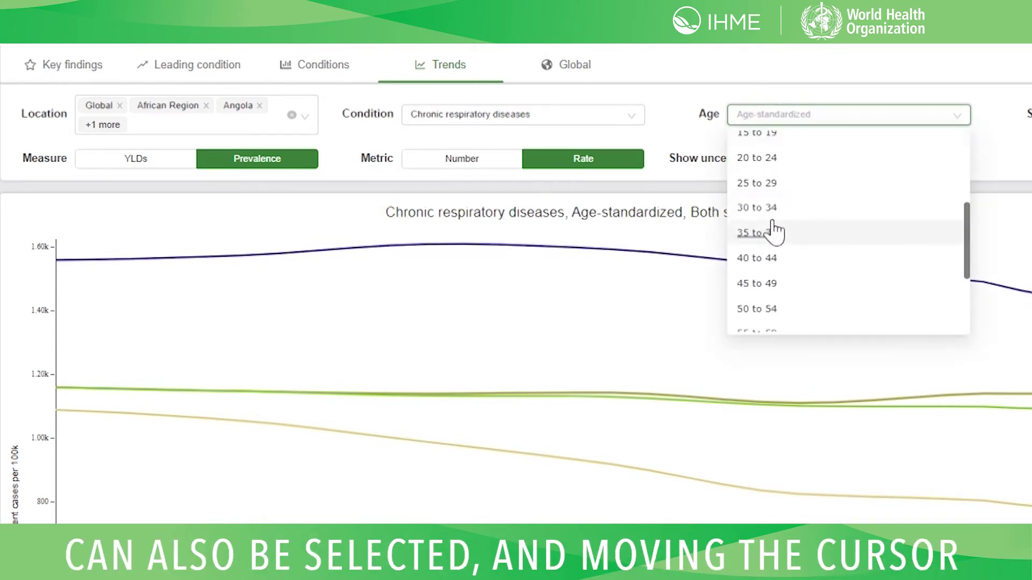
{"action": "left_click", "coordinate": [757, 209]}
{"action": "mouse_move", "coordinate": [692, 296]}
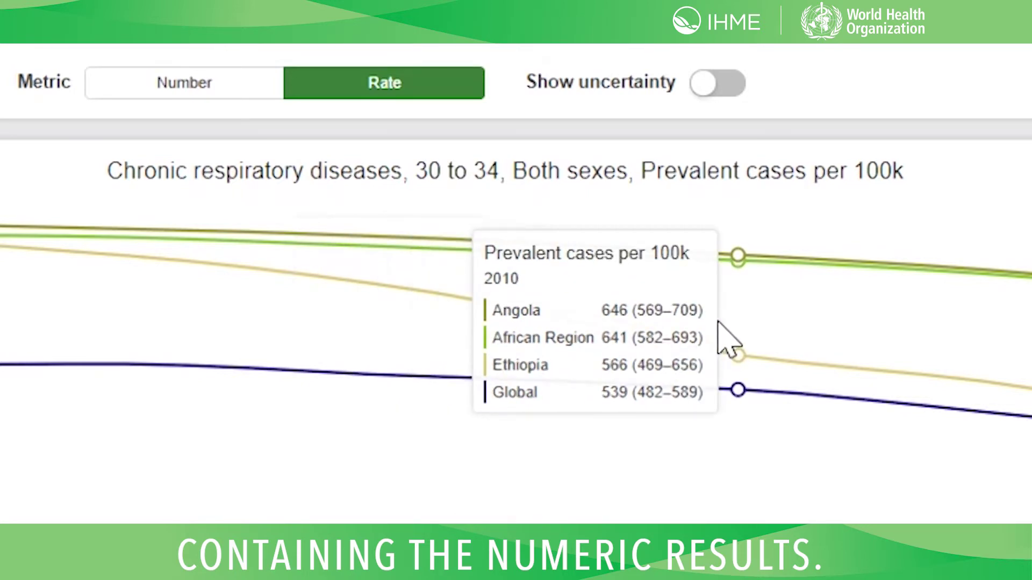
Step: Toggle uncertainty bands on and off, try Number, Female and Male, then reset all filters
{"action": "left_click", "coordinate": [733, 91]}
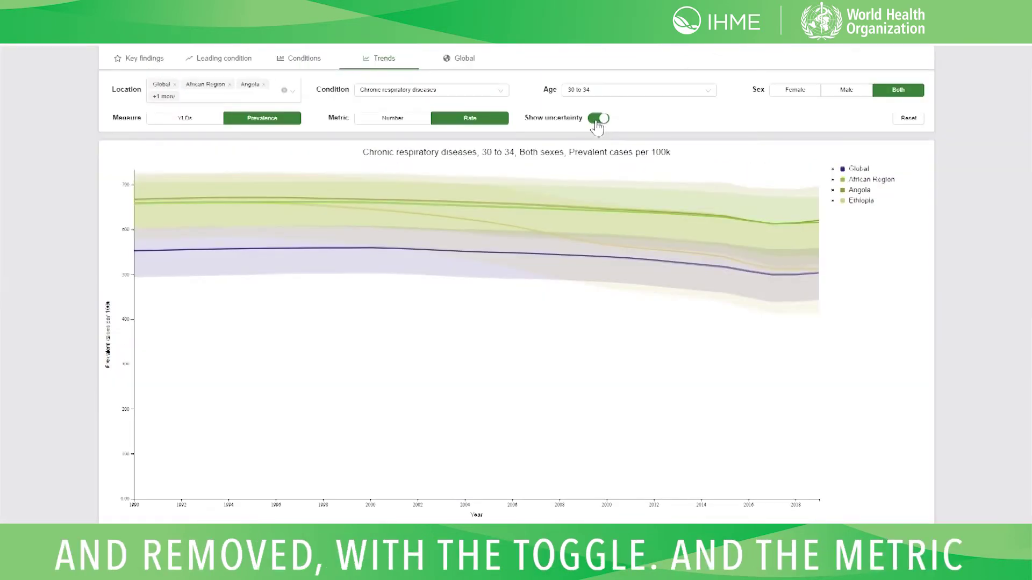
{"action": "left_click", "coordinate": [597, 119]}
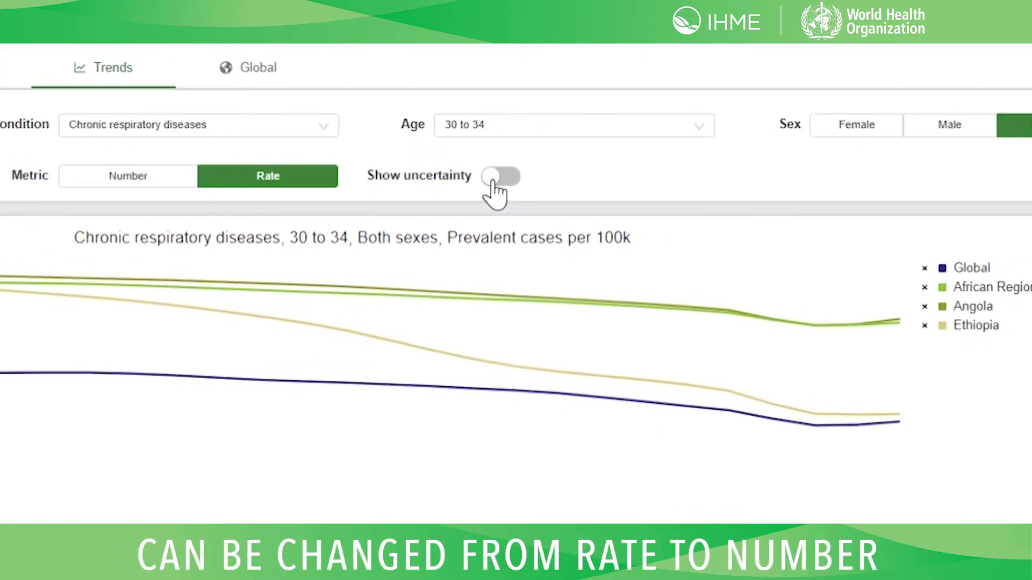
{"action": "left_click", "coordinate": [120, 182]}
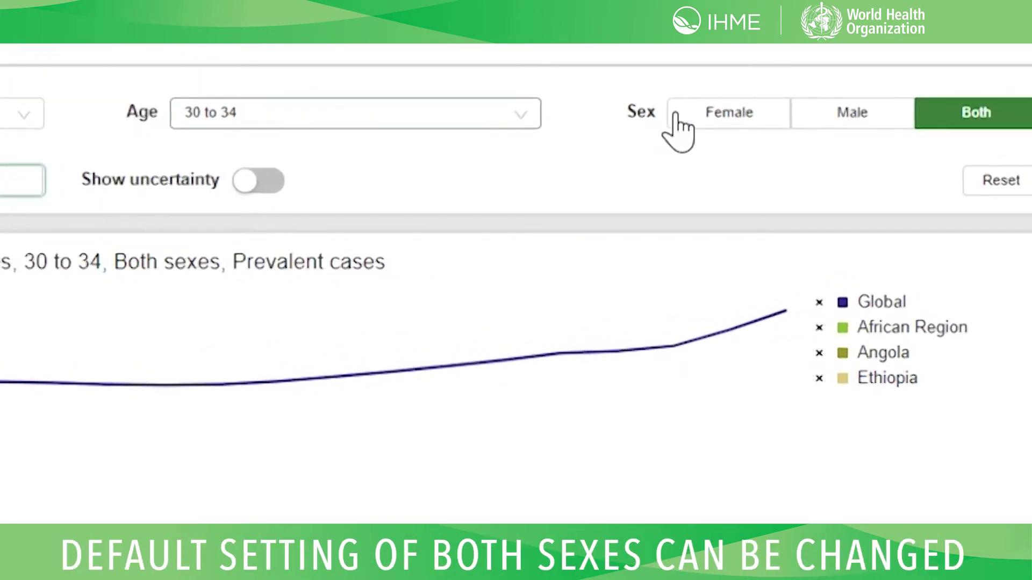
{"action": "left_click", "coordinate": [712, 114]}
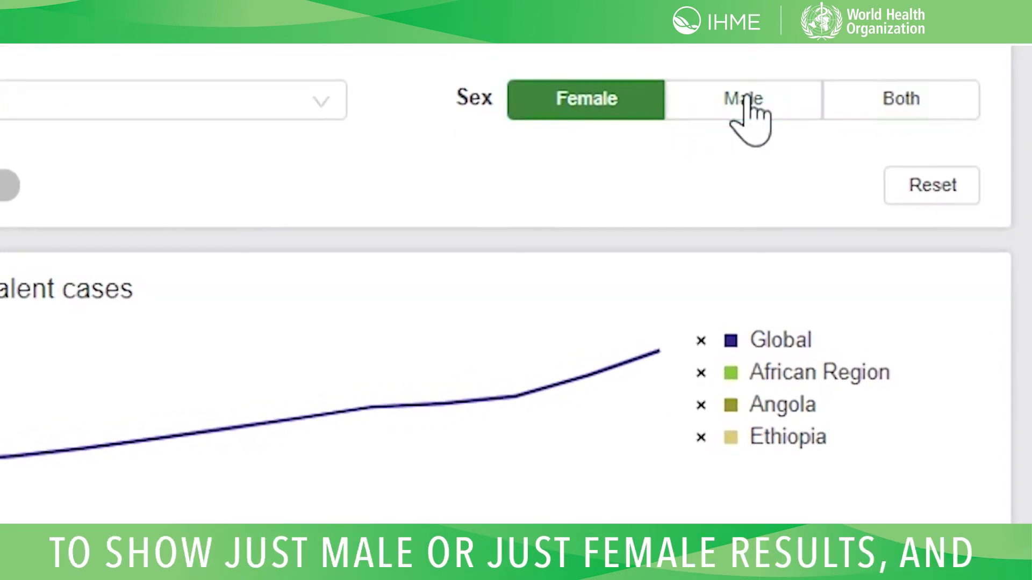
{"action": "left_click", "coordinate": [750, 101]}
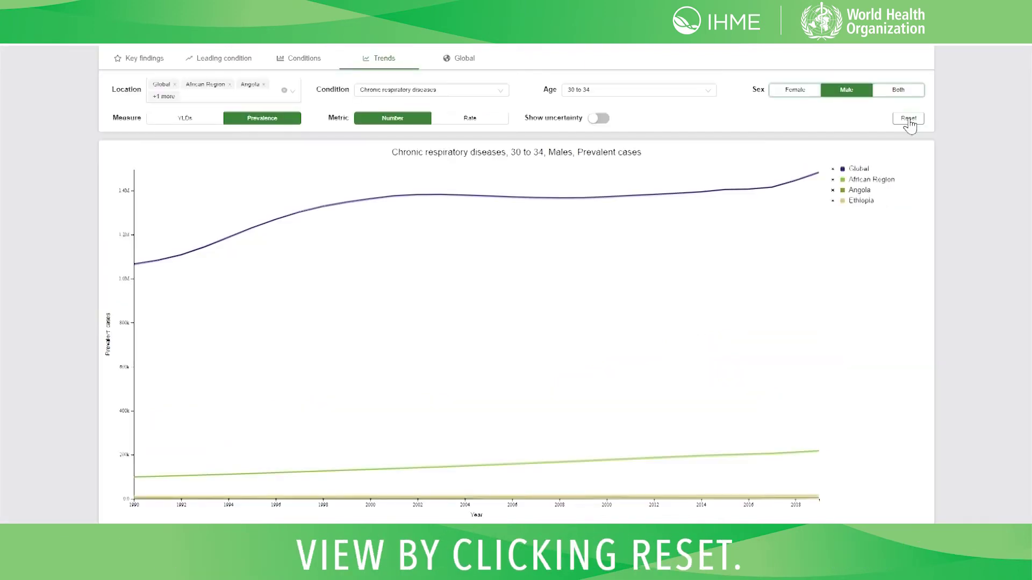
{"action": "left_click", "coordinate": [908, 122]}
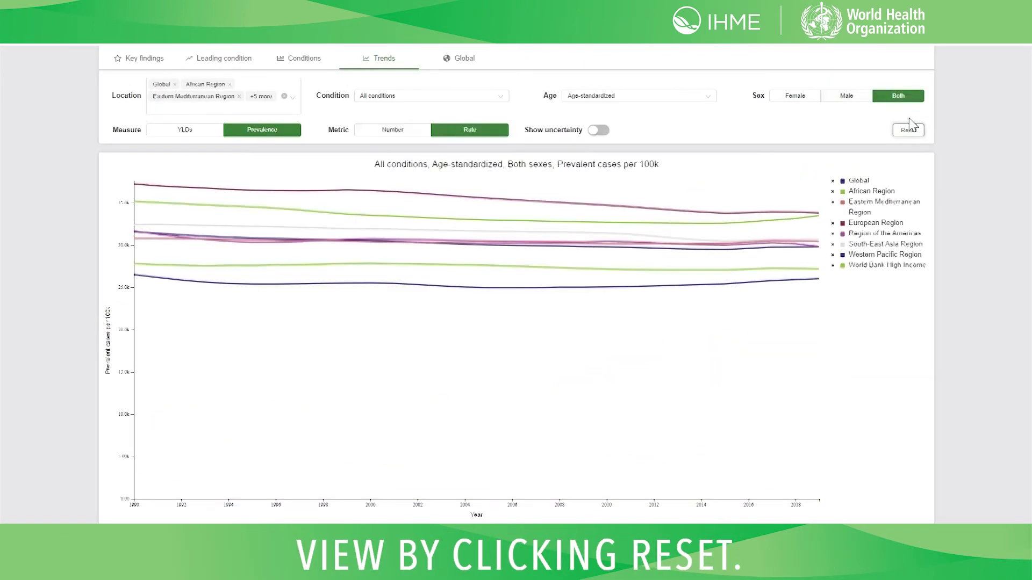
Step: On the Global map, show females' annual rate of change since 1990 for ages 50 to 54
{"action": "left_click", "coordinate": [464, 60]}
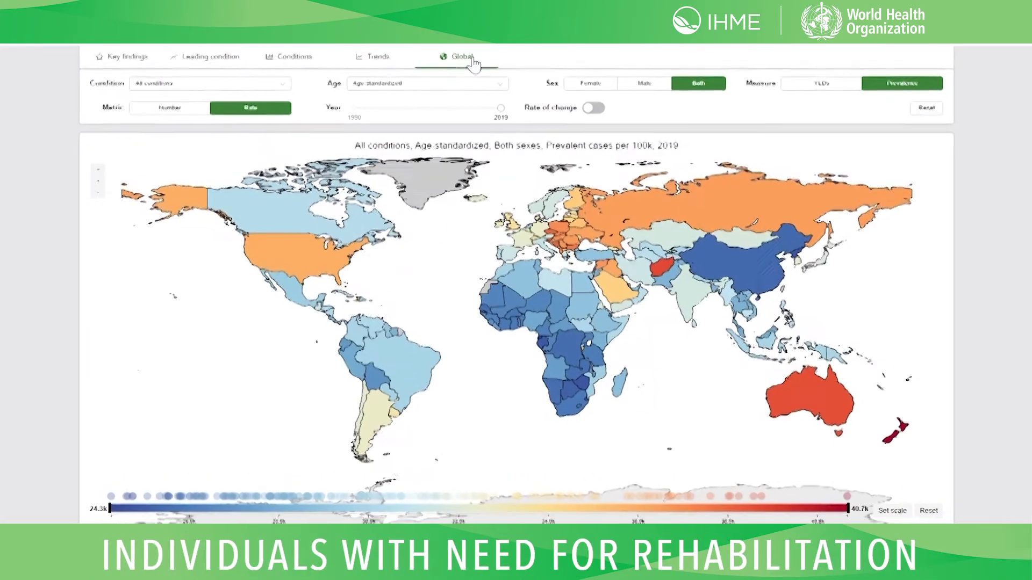
{"action": "left_click", "coordinate": [608, 83]}
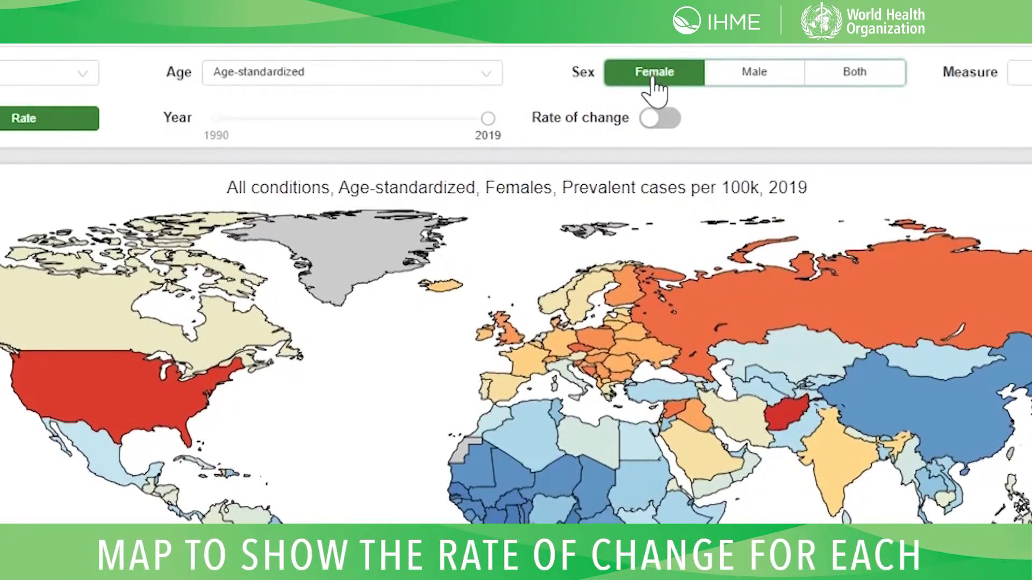
{"action": "left_click", "coordinate": [666, 121]}
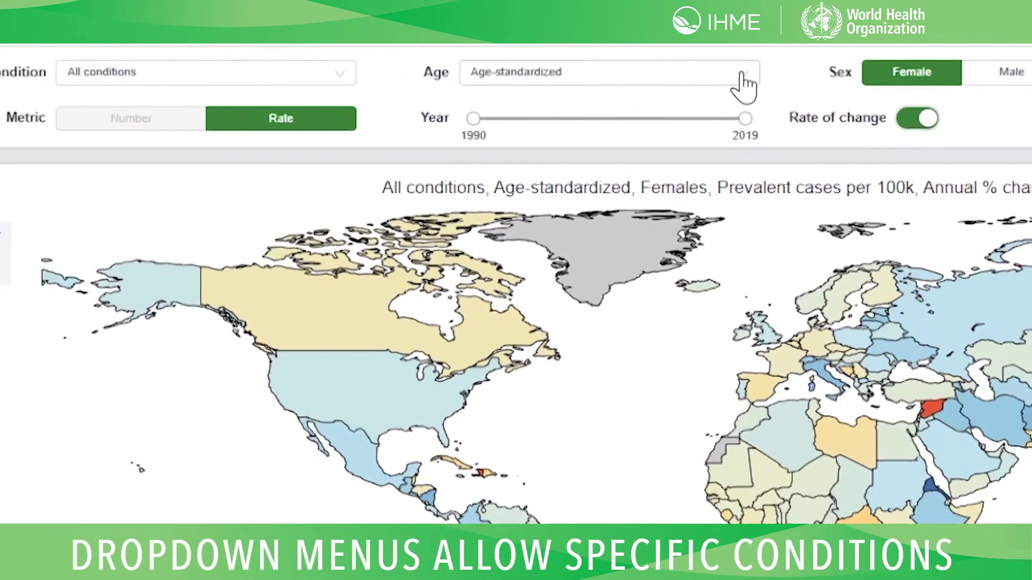
{"action": "left_click", "coordinate": [744, 84]}
{"action": "scroll", "coordinate": [645, 253], "scroll_direction": "down", "scroll_amount": 5}
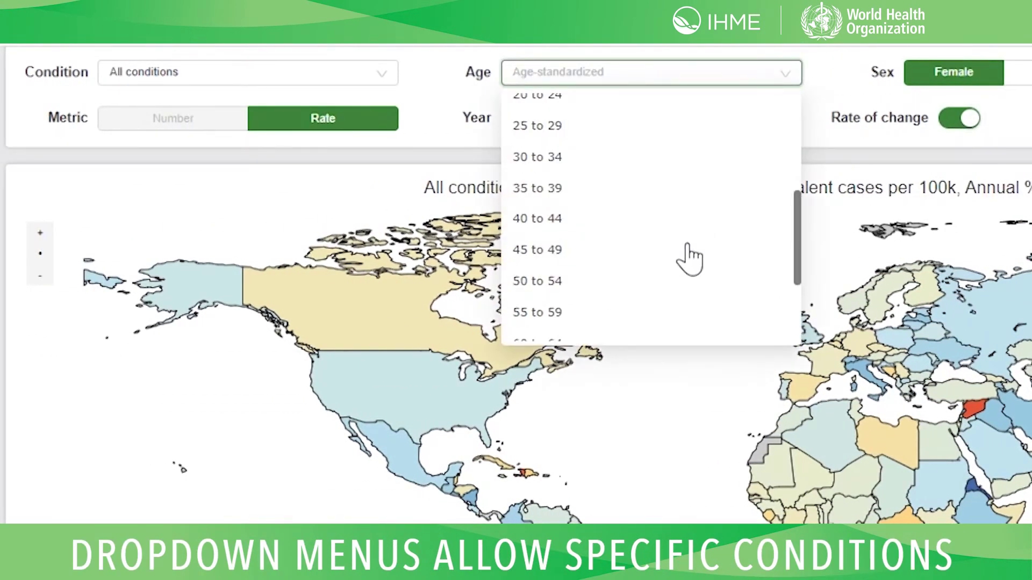
{"action": "left_click", "coordinate": [572, 280]}
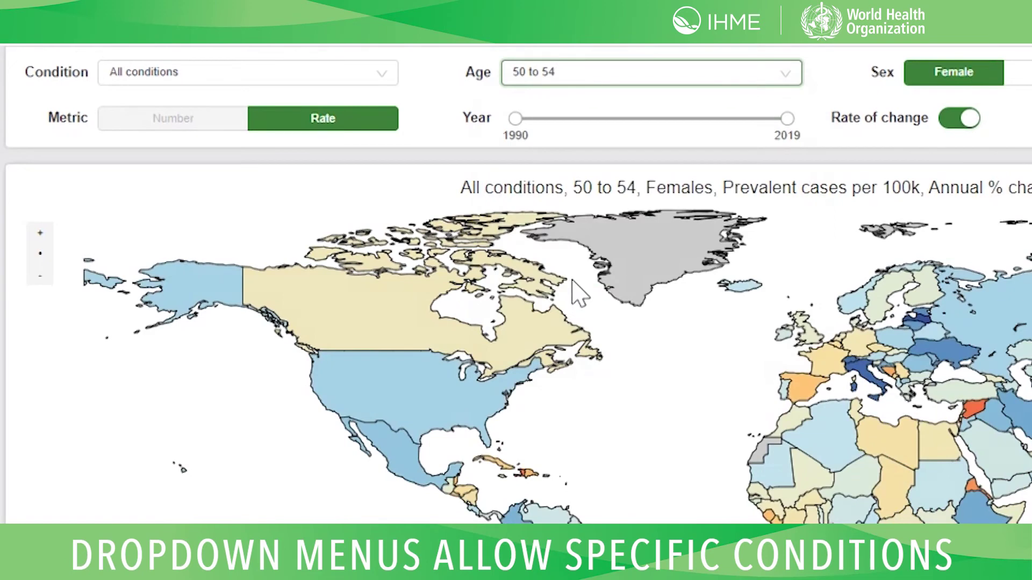
Step: Limit the map to Sensory impairments for males, measured in YLDs
{"action": "left_click", "coordinate": [379, 78]}
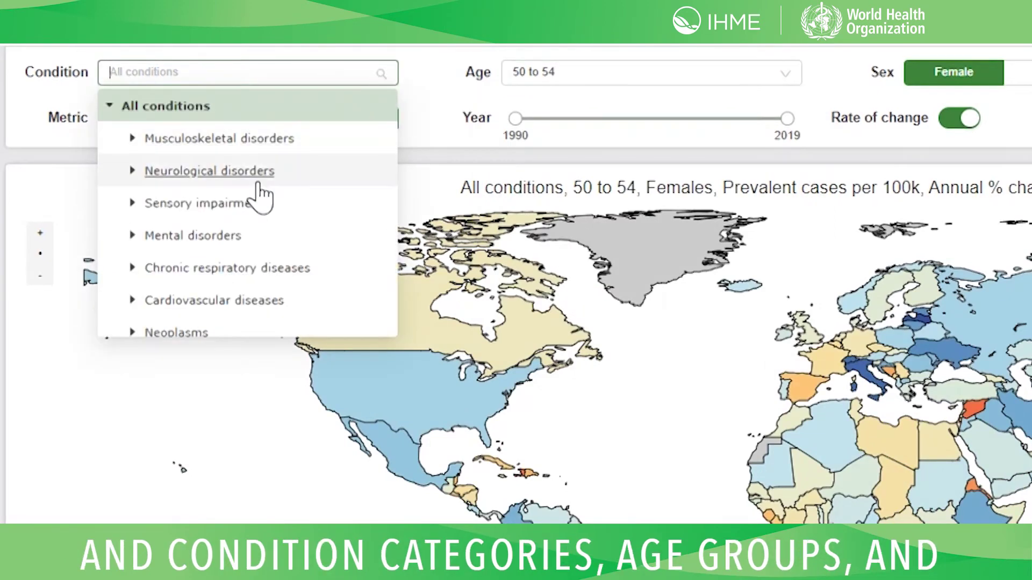
{"action": "left_click", "coordinate": [239, 204]}
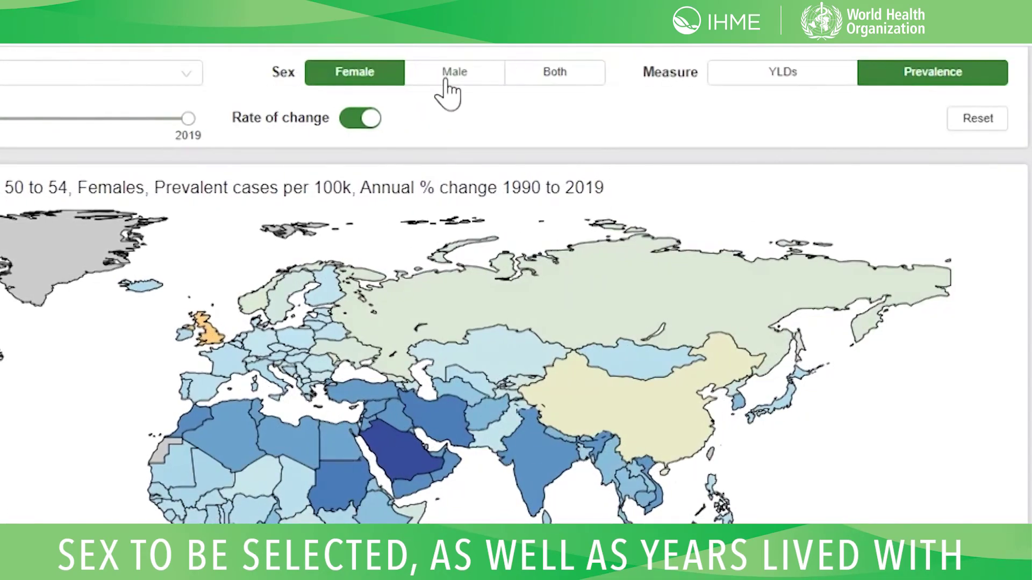
{"action": "left_click", "coordinate": [446, 75]}
{"action": "left_click", "coordinate": [778, 78]}
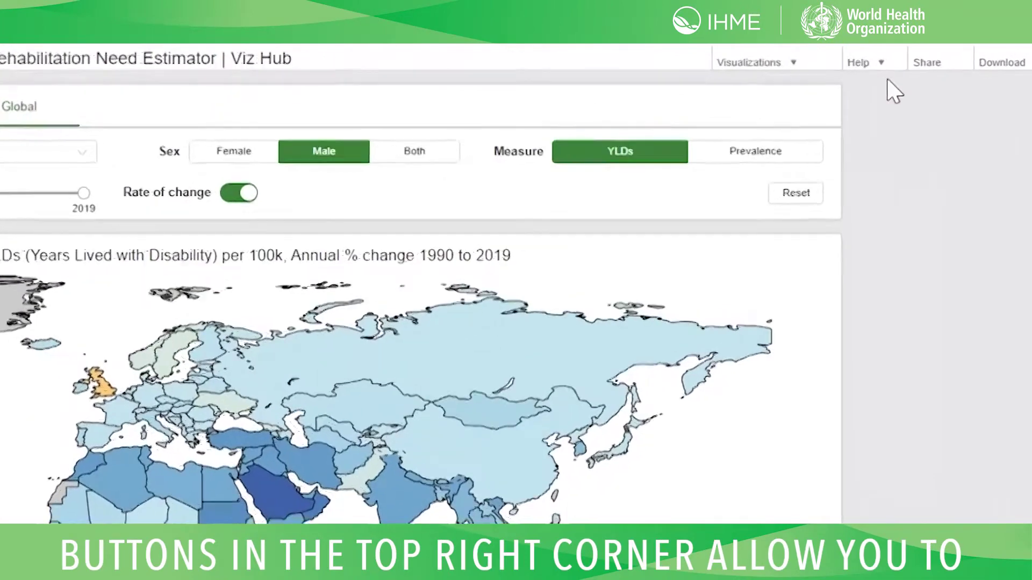
Step: Open the Share these charts popup from the top-right menu
{"action": "left_click", "coordinate": [933, 64]}
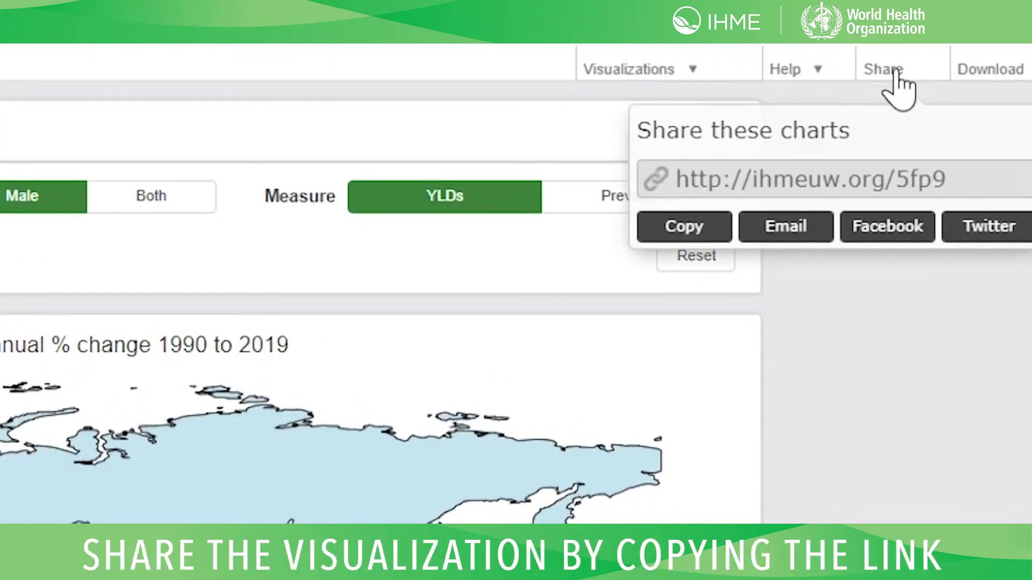